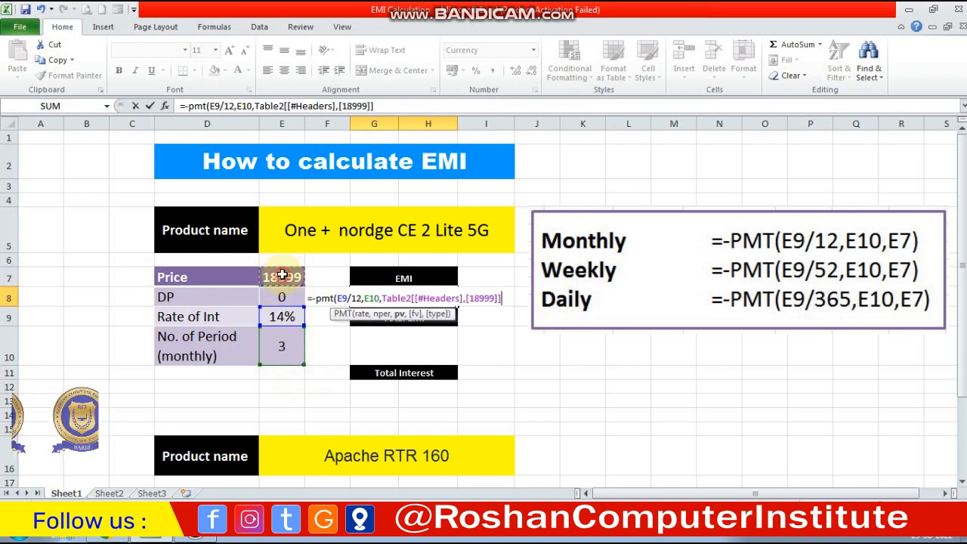
Complete and enter the phone's monthly EMI formula in G8: =-pmt(E9/12,E10,Table2[[#Headers],[18999]])
type(")")
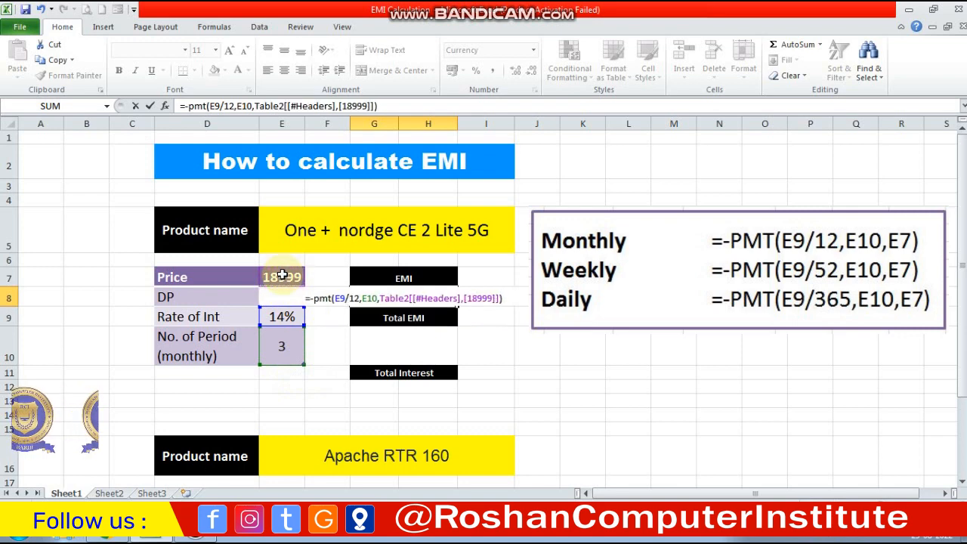
key("Return")
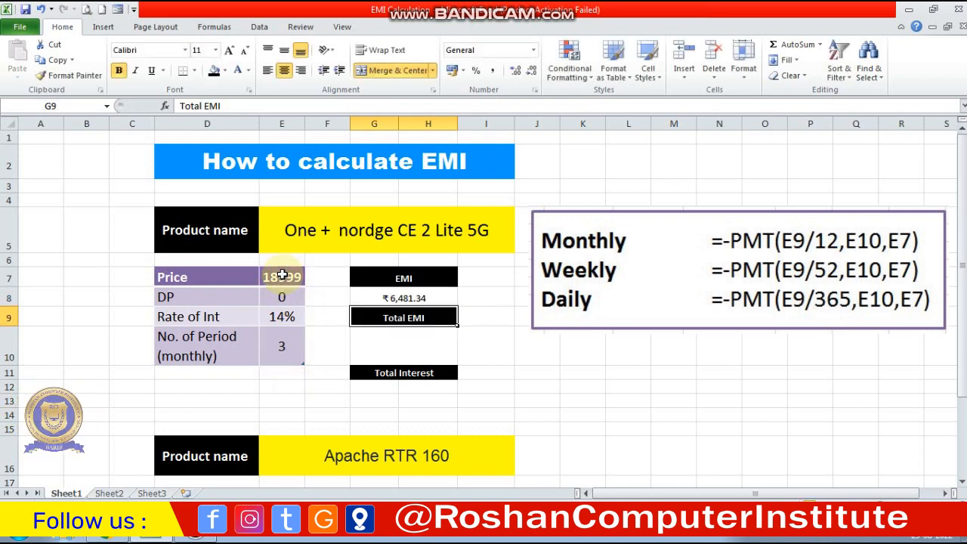
left_click(420, 297)
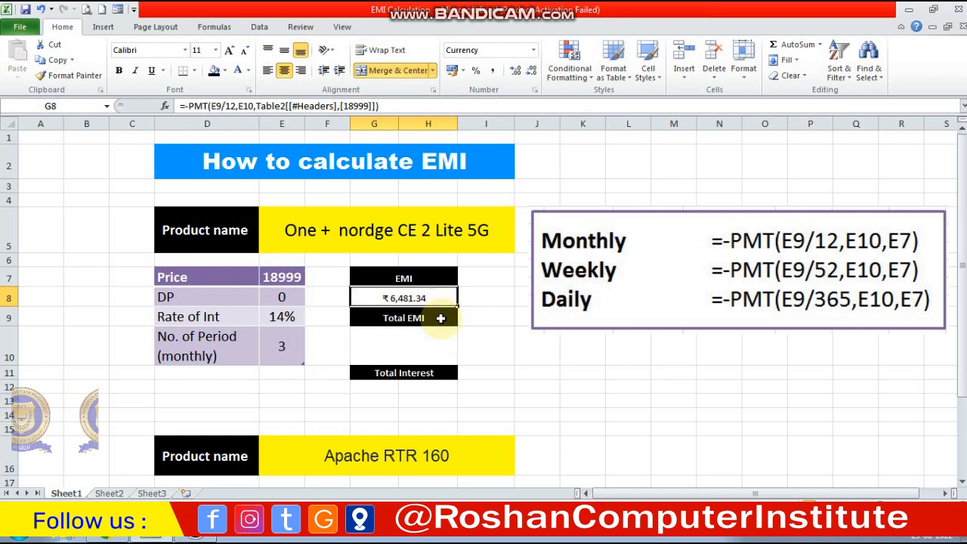
Calculate the phone's Total EMI in G10 by multiplying the EMI in G8 by the number of periods in E10
scroll(440, 318, "down", 1)
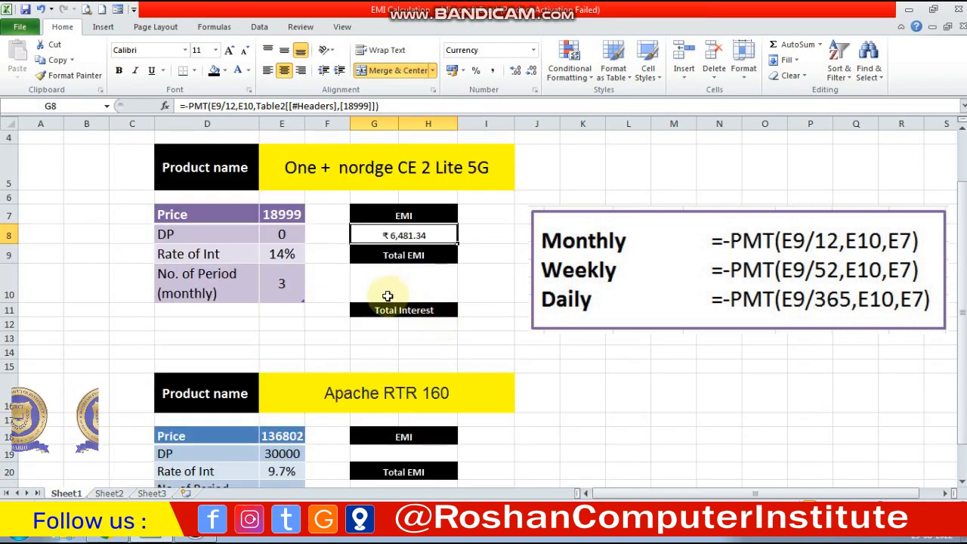
left_click(386, 295)
type("=")
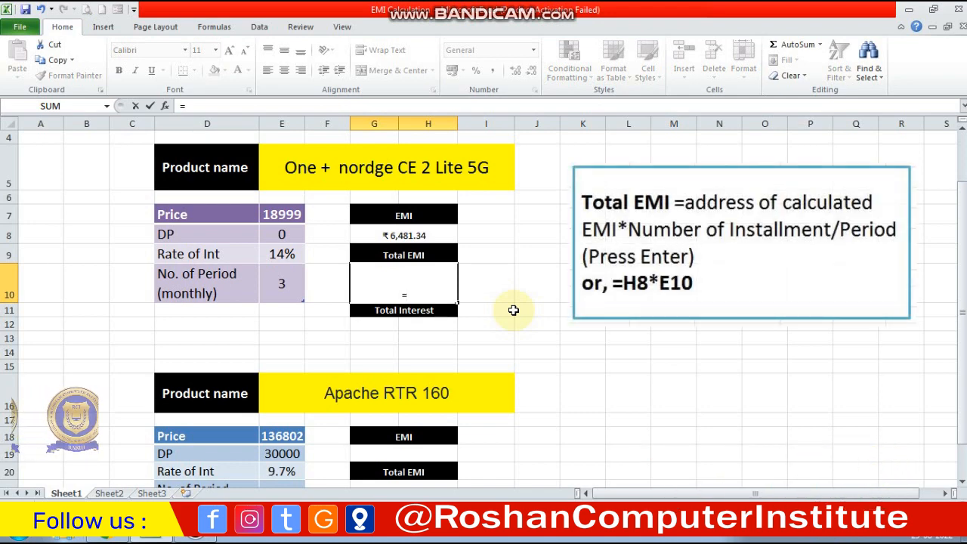
left_click(408, 235)
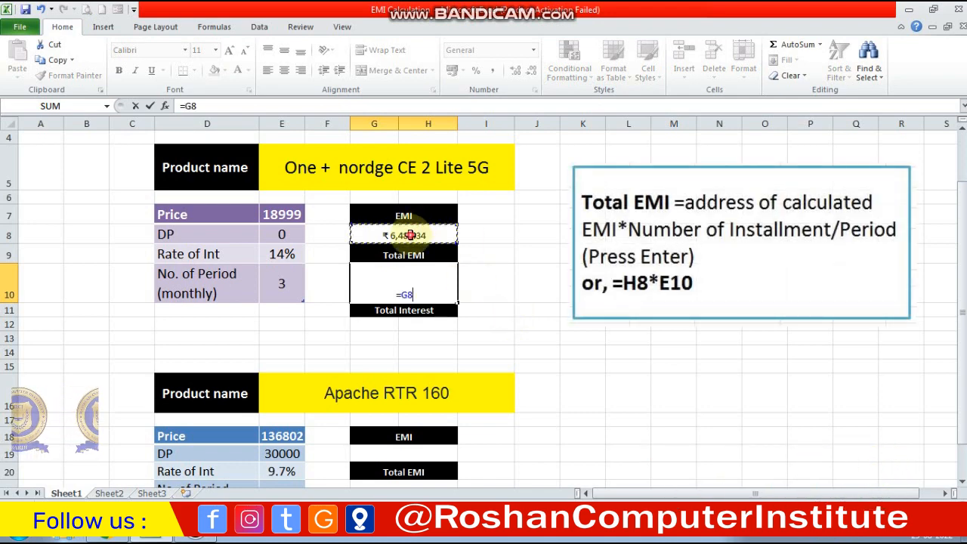
type("*")
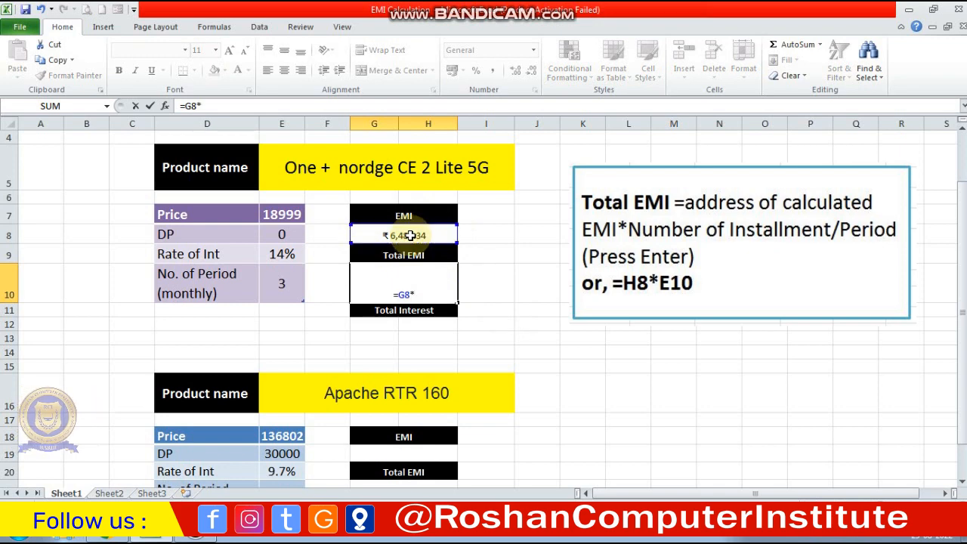
left_click(288, 283)
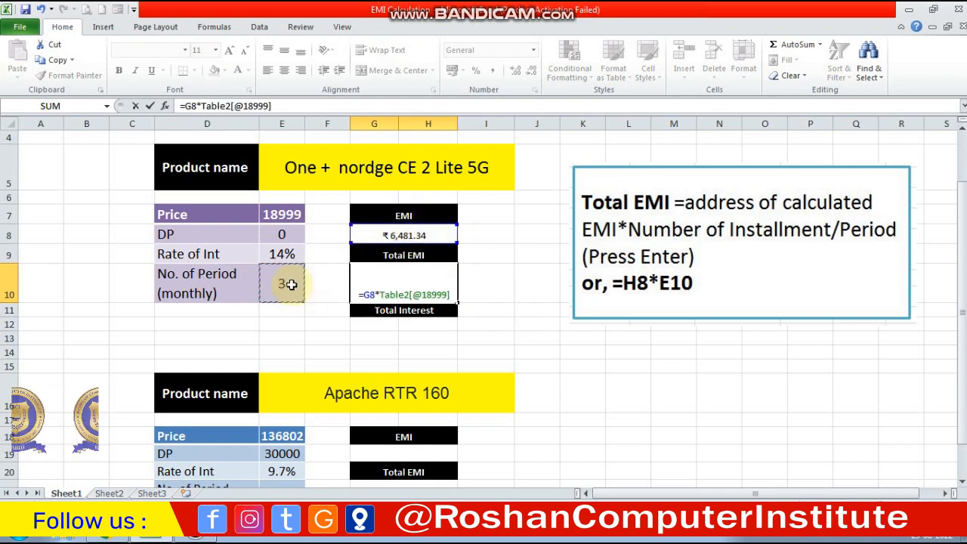
key("Return")
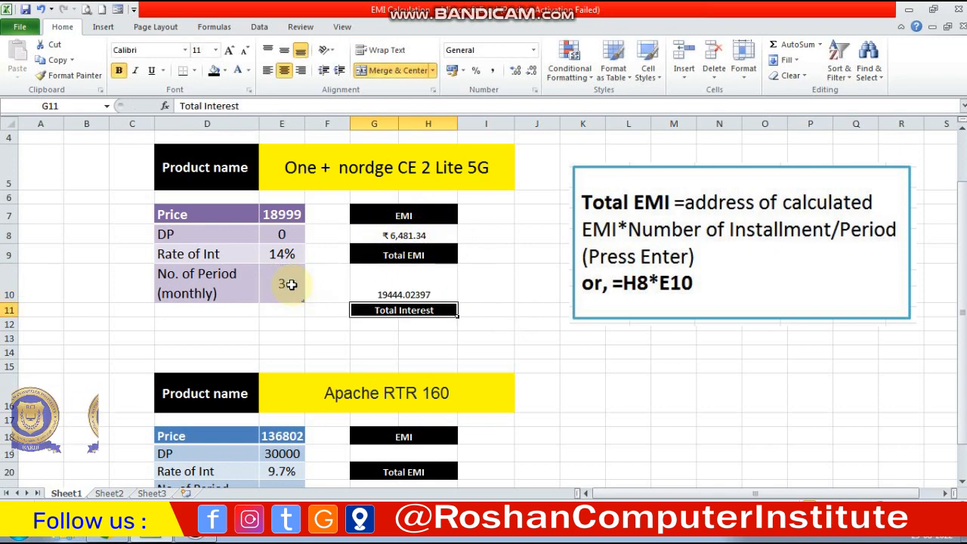
Format the Total EMI result in G10 with two decimal places and align it vertically to the middle
left_click(414, 291)
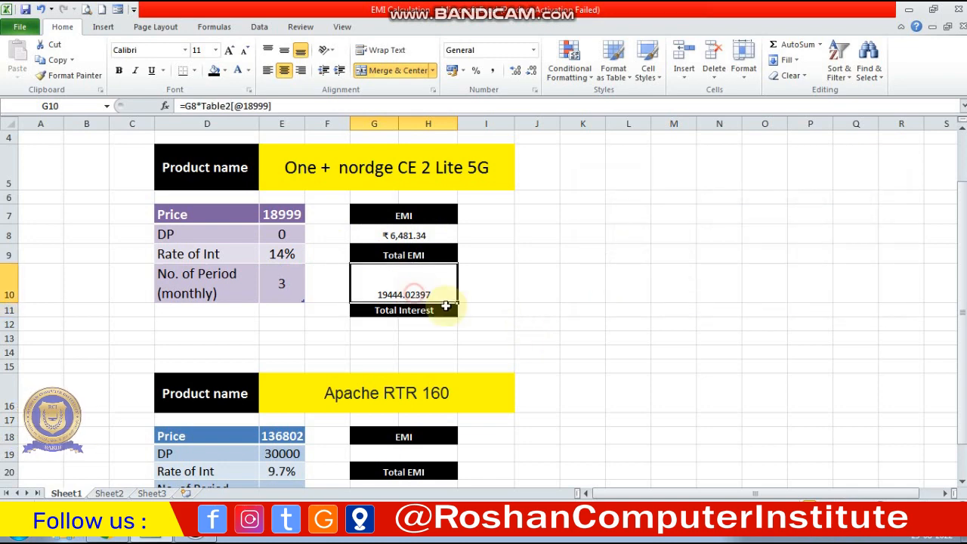
left_click(529, 71)
left_click(530, 71)
left_click(530, 71)
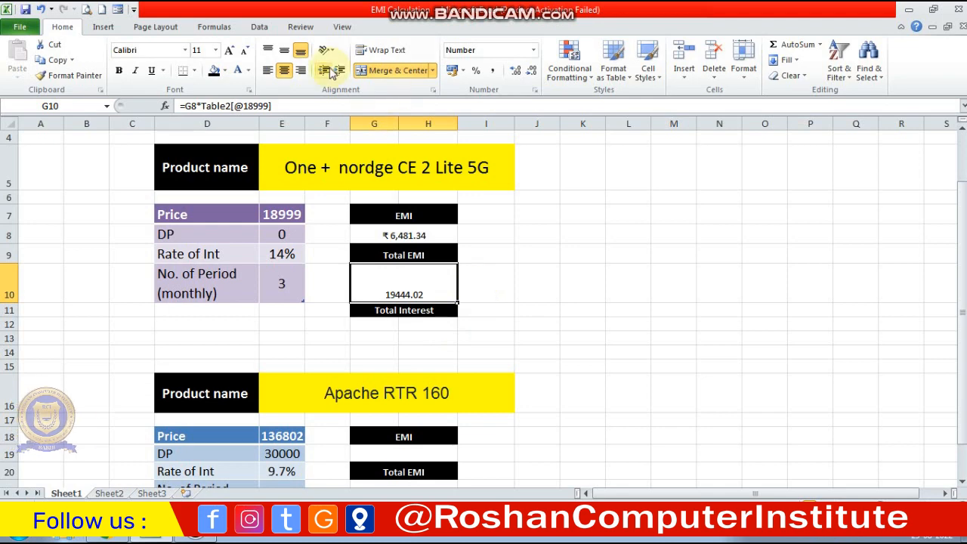
left_click(284, 54)
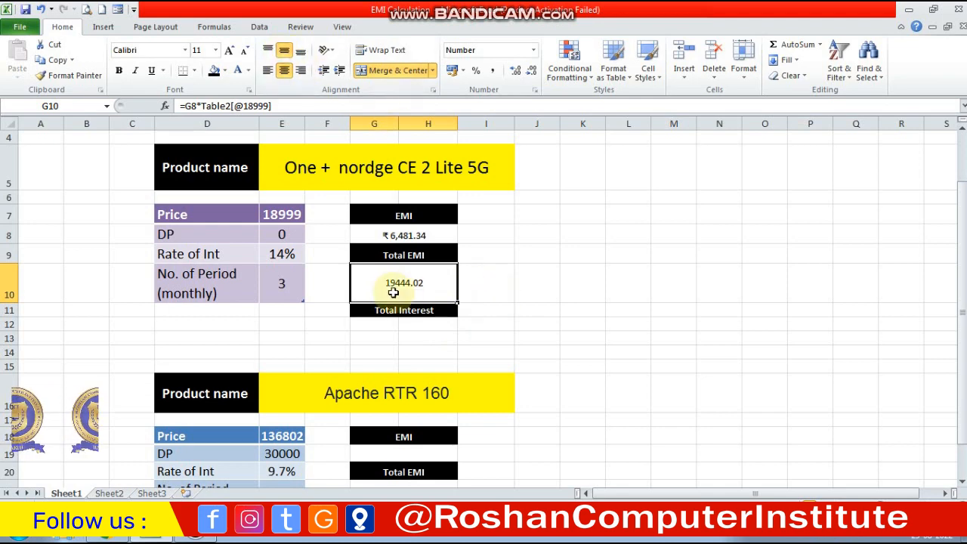
Merge and center cells G12:H12 below the Total Interest heading
left_click(425, 339)
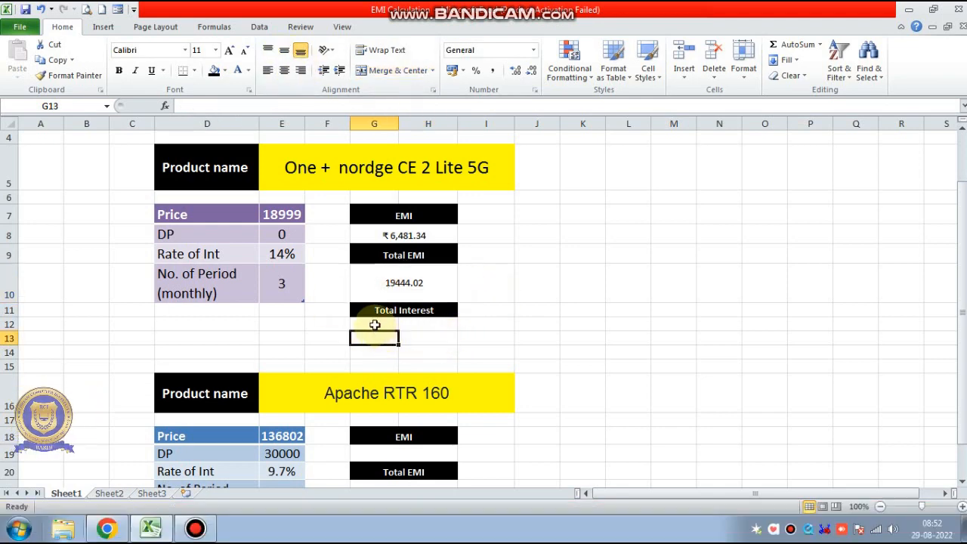
left_click_drag(377, 324, 416, 323)
left_click(408, 74)
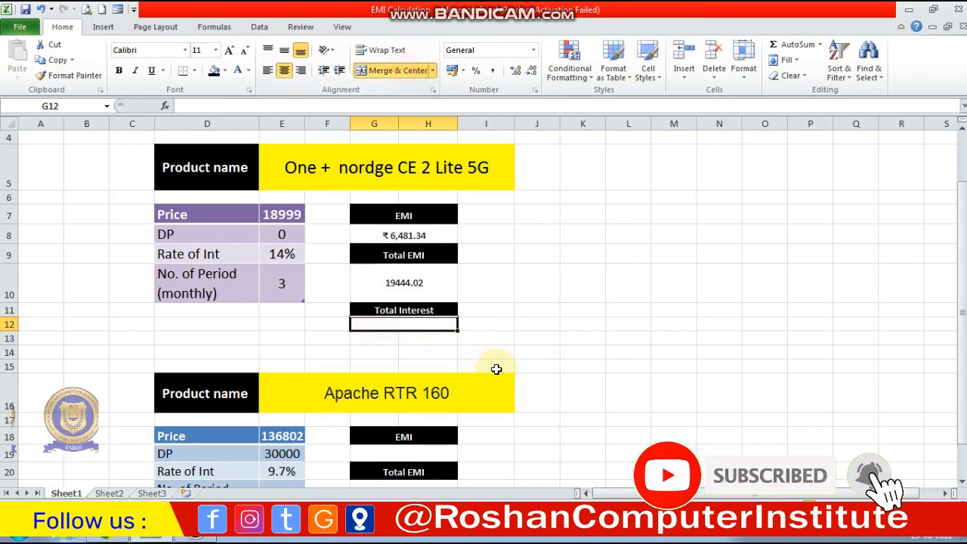
left_click(493, 367)
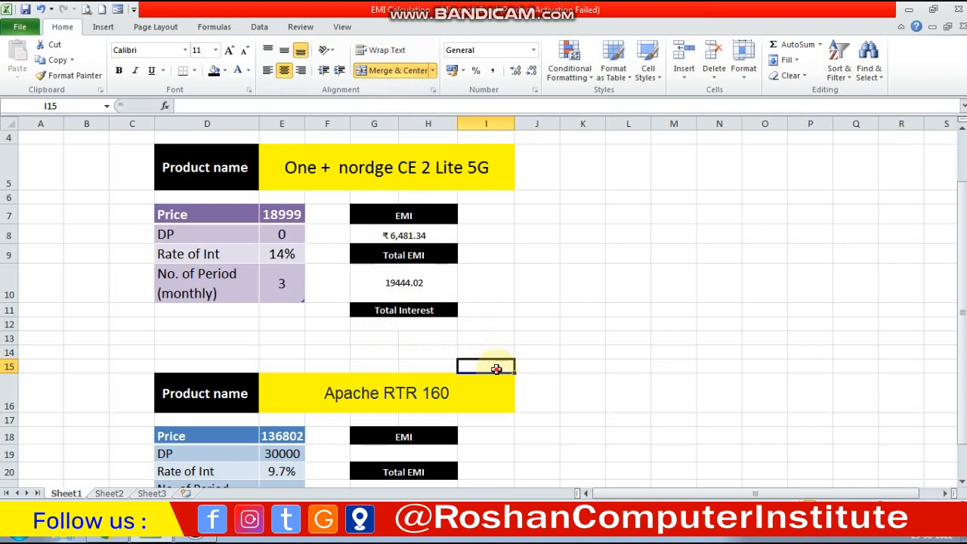
Calculate the phone's Total Interest in G12 by subtracting the price in E7 from the Total EMI in G10
left_click(394, 323)
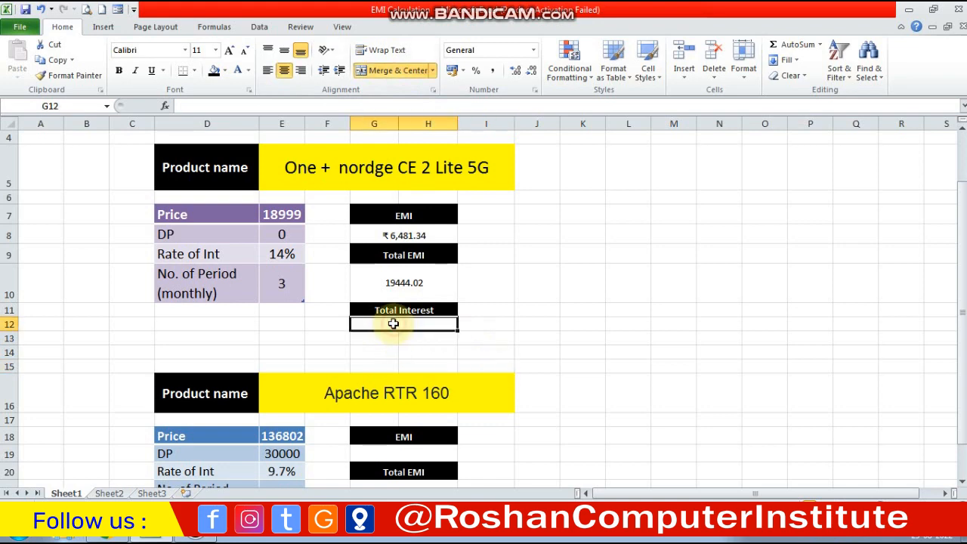
type("=")
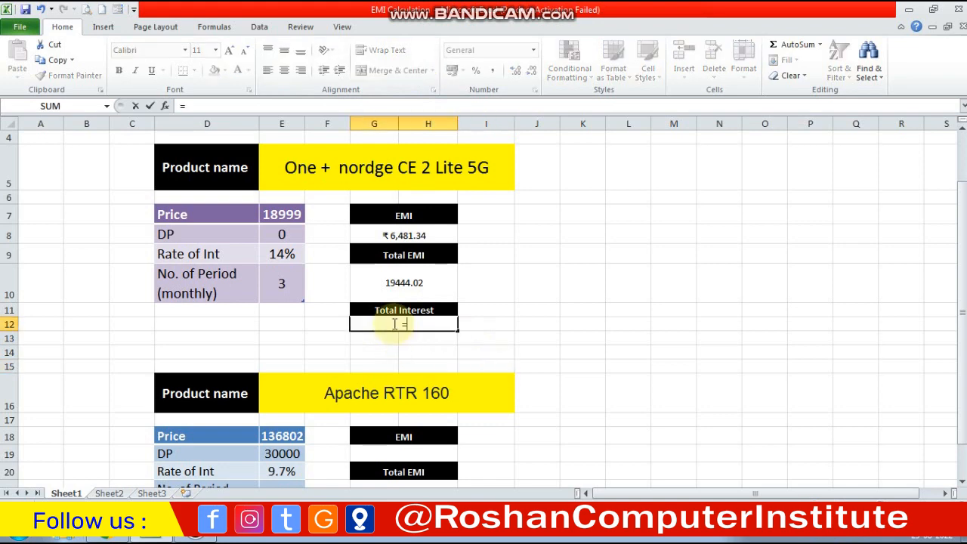
left_click(429, 279)
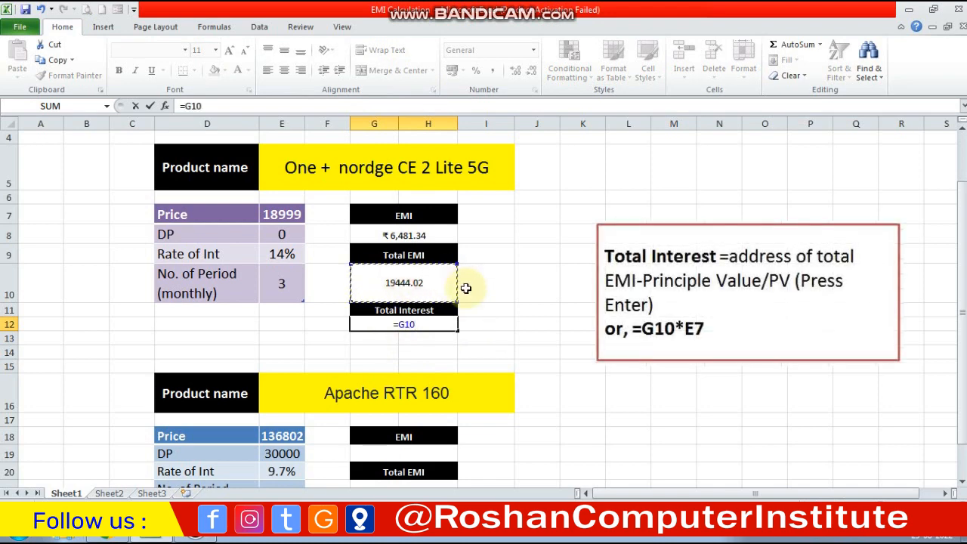
type("-")
left_click(274, 215)
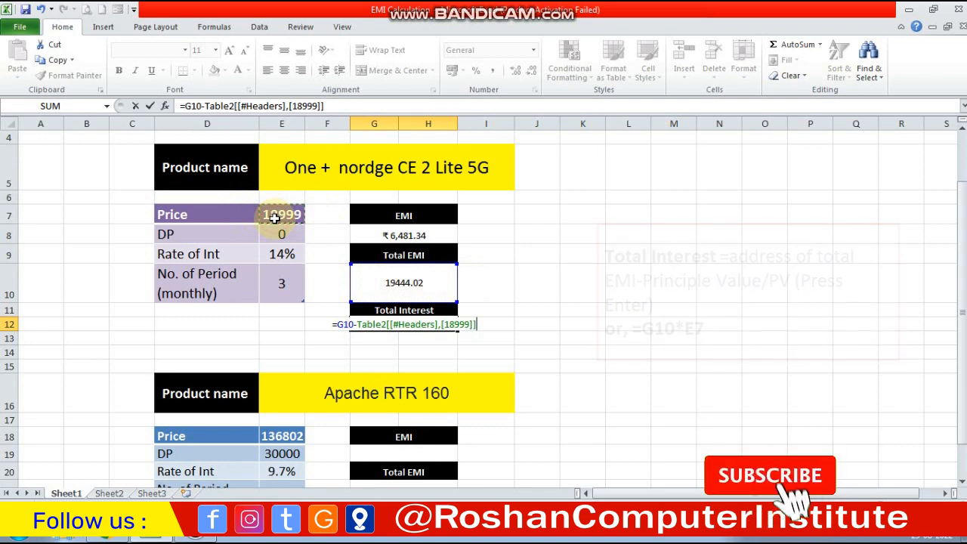
key("Return")
left_click(400, 326)
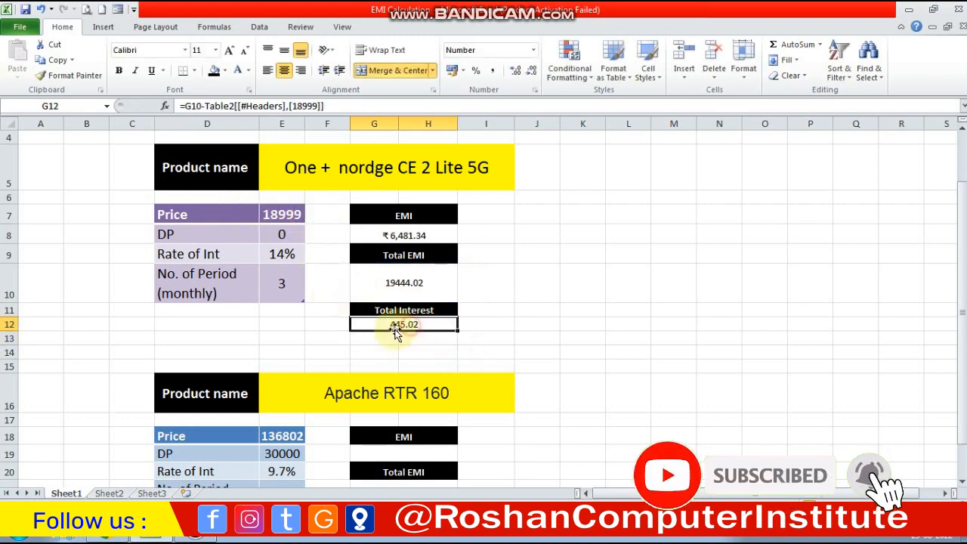
Fill the EMI, Total EMI and Total Interest result cells of both products with light orange
left_click(511, 281)
left_click(403, 234)
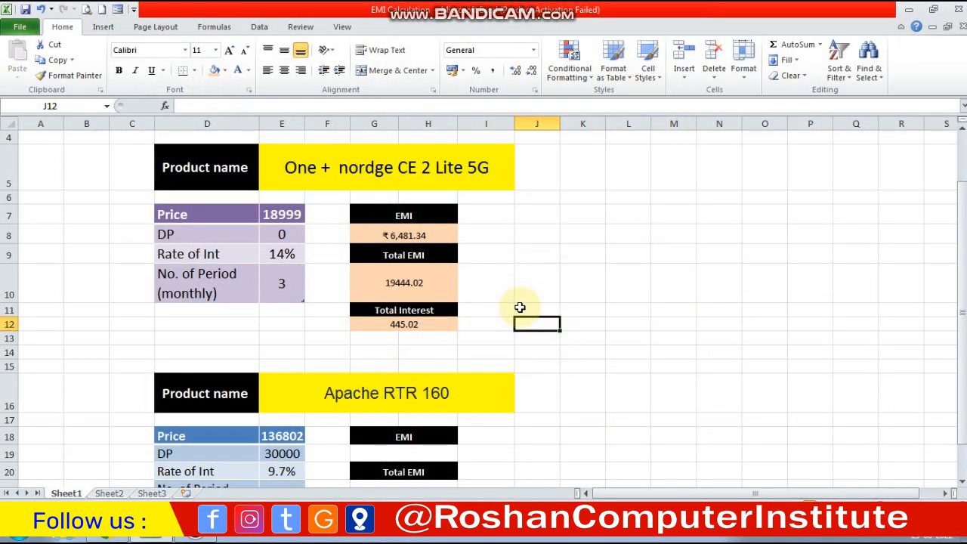
scroll(520, 307, "down", 2)
left_click(567, 338)
left_click(428, 321)
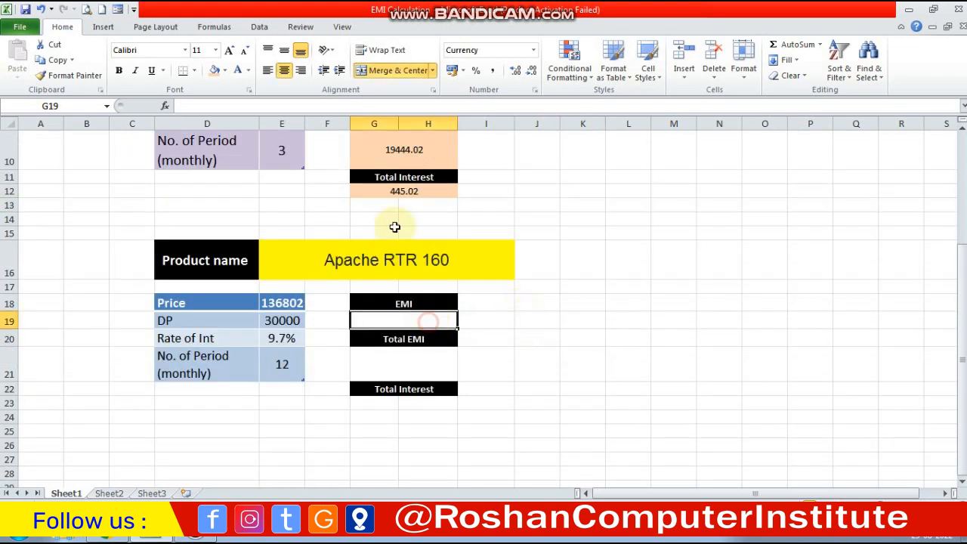
left_click(214, 71)
left_click(414, 356)
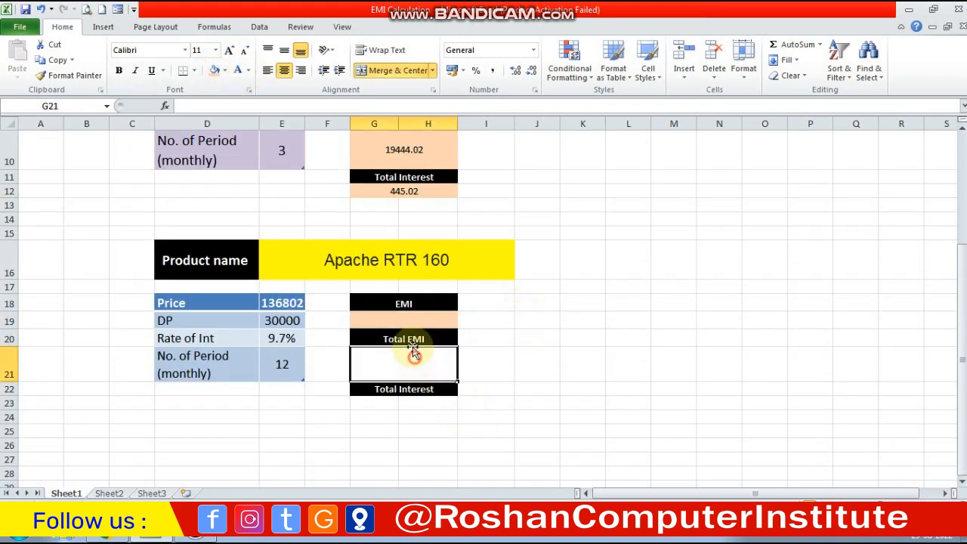
left_click(215, 71)
left_click_drag(381, 402, 428, 402)
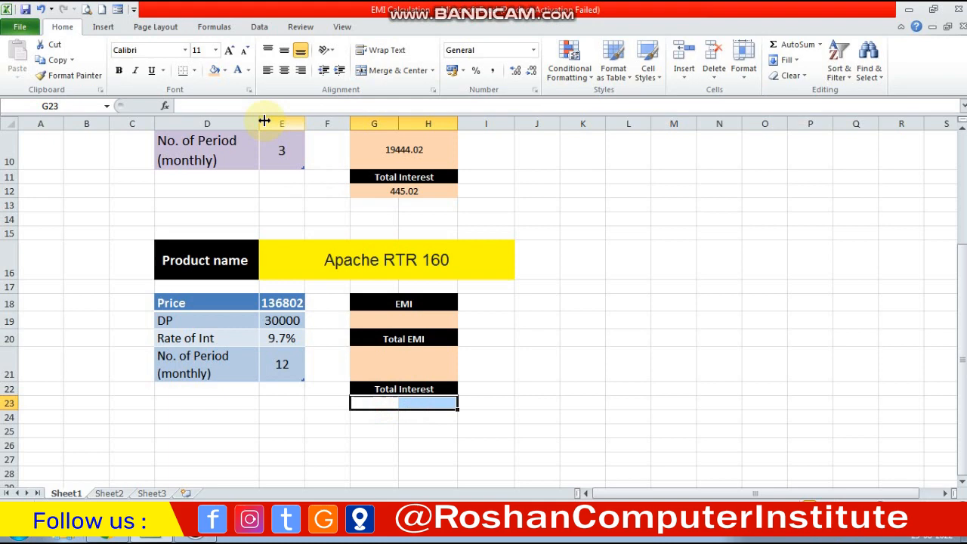
left_click(214, 70)
left_click(568, 321)
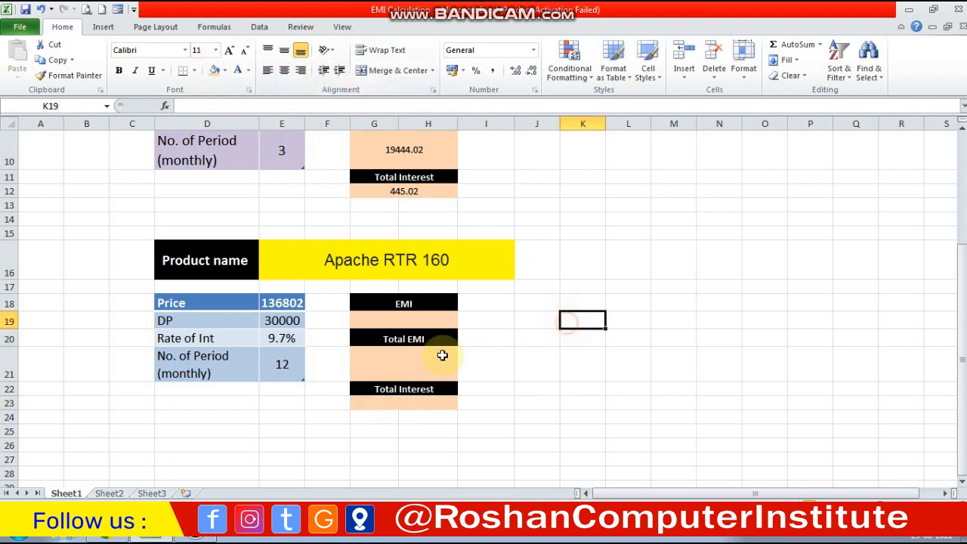
Increase the font size of the Apache RTR 160 EMI, Total EMI and Total Interest result cells to 14
left_click(396, 315)
scroll(396, 311, "down", 1)
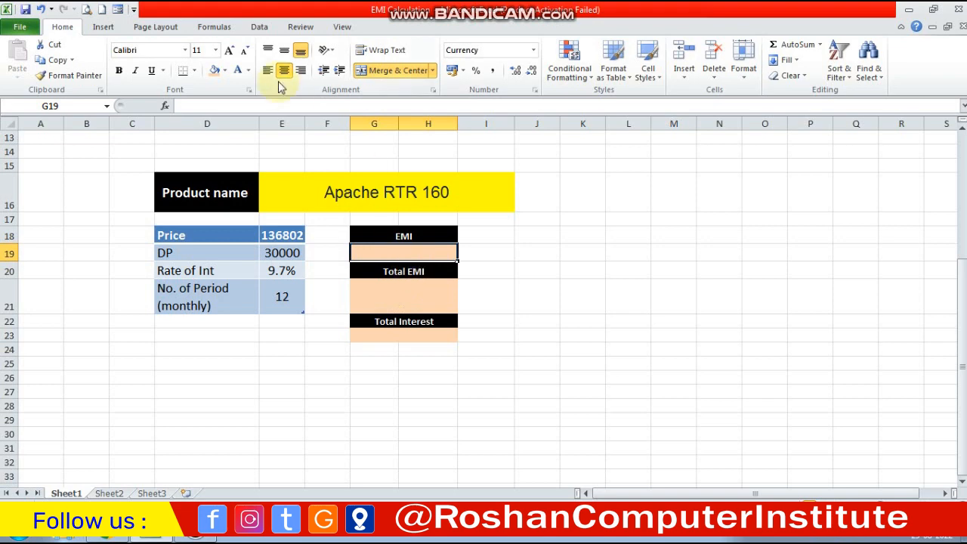
left_click(229, 50)
left_click(229, 50)
left_click(393, 293)
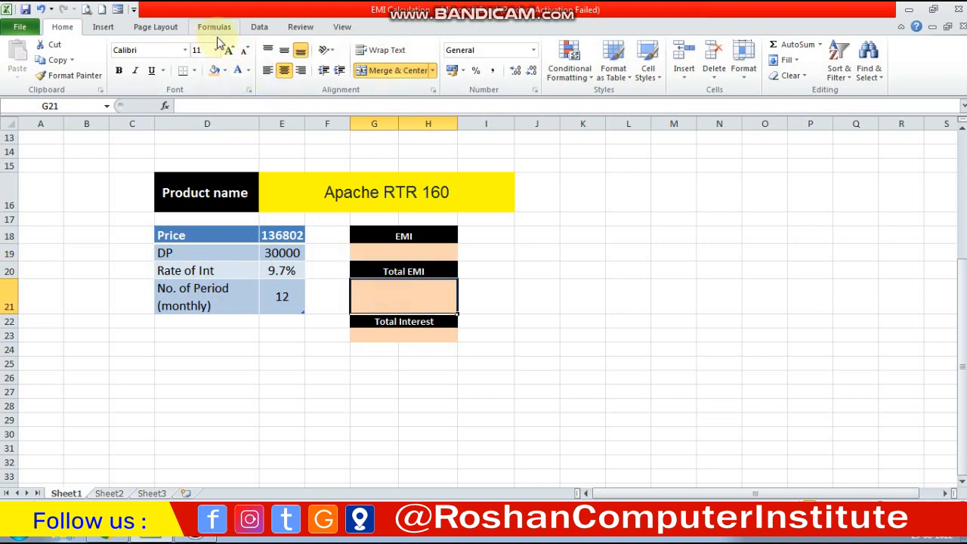
left_click(393, 333)
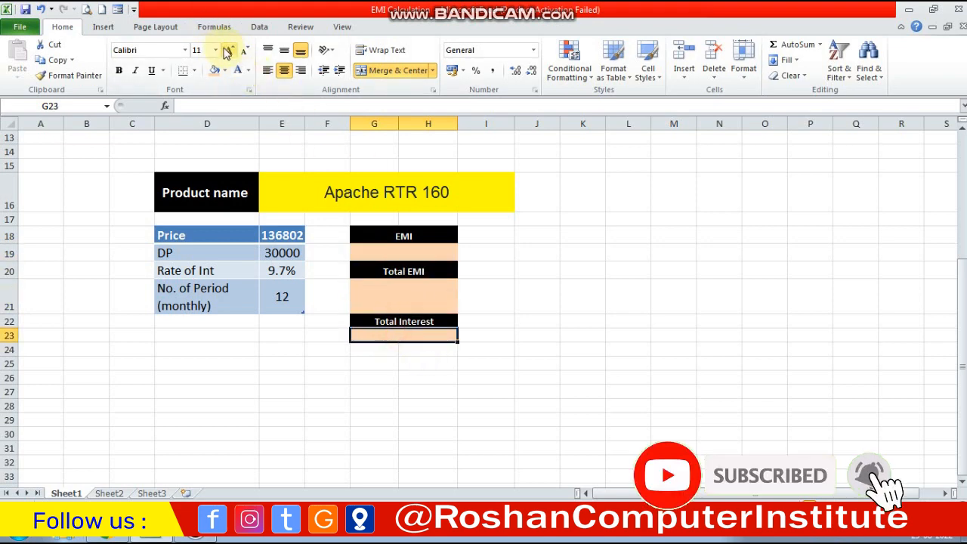
left_click(229, 50)
left_click(229, 50)
Start a negated PMT formula, =-pmt(, in the Apache RTR 160 EMI cell G19
left_click(388, 248)
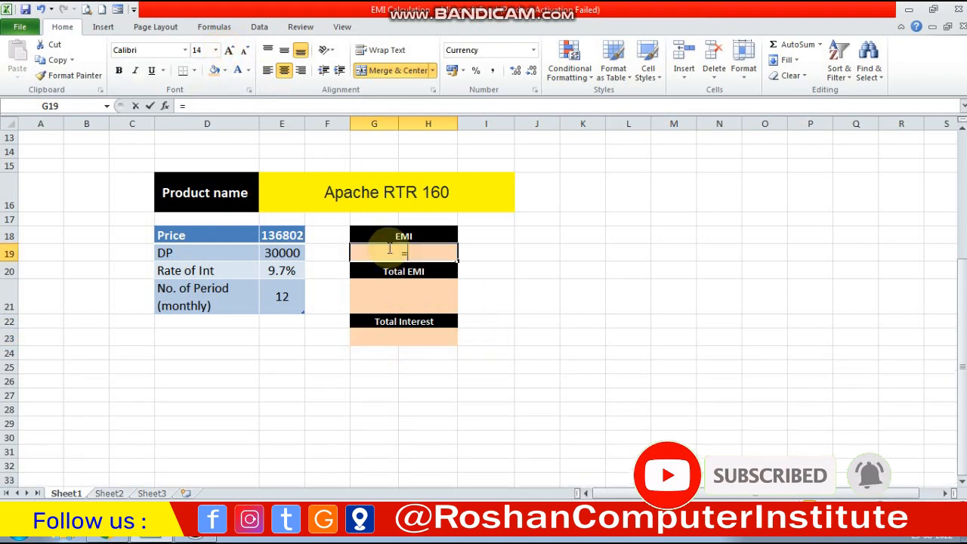
type("=-")
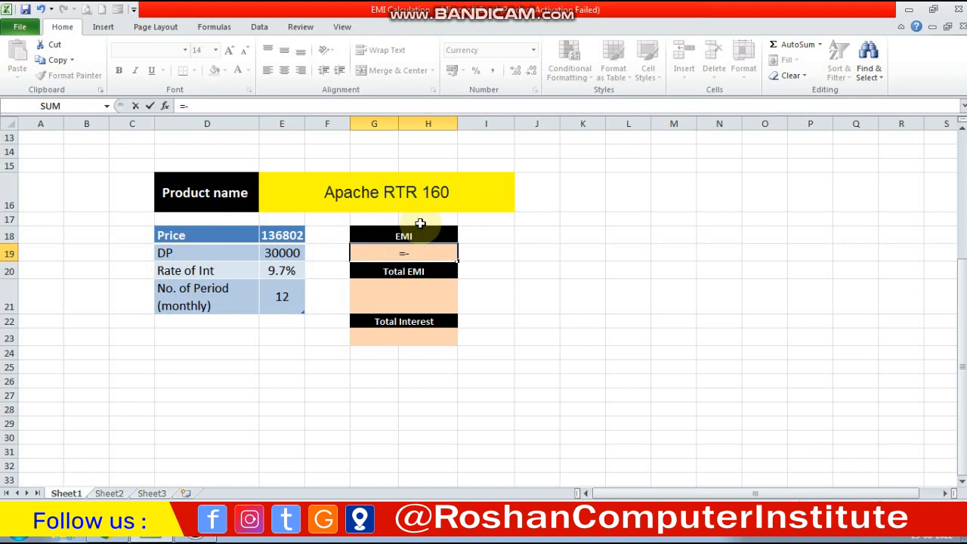
type("pmt")
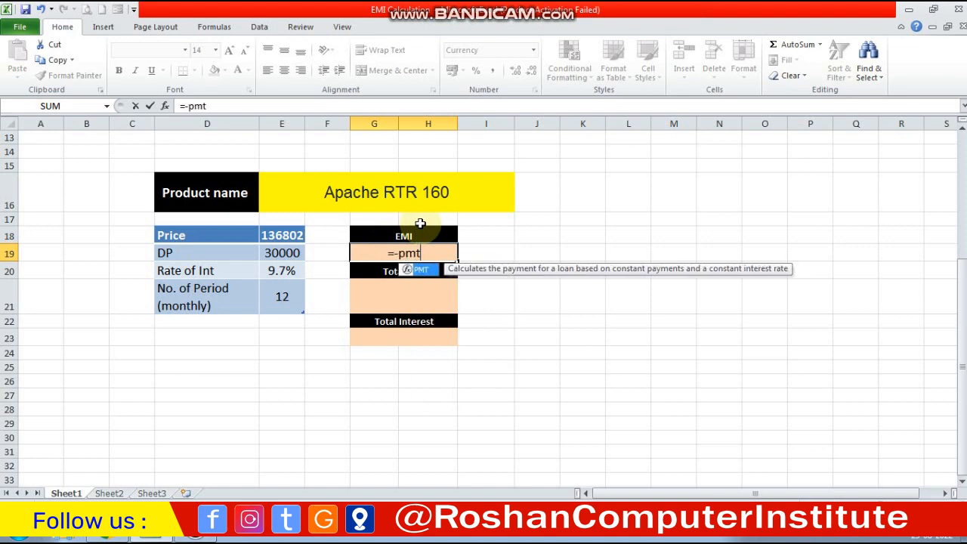
type("(")
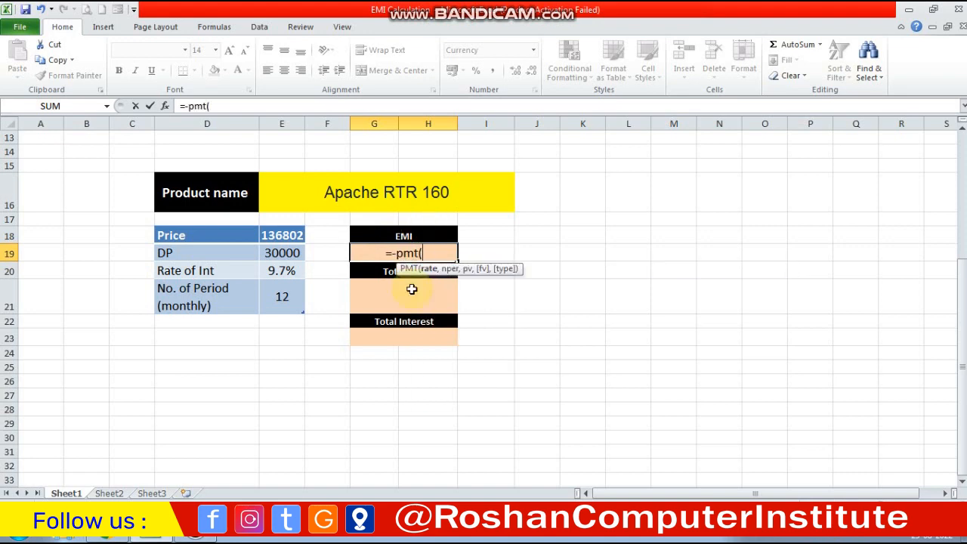
left_click(284, 295)
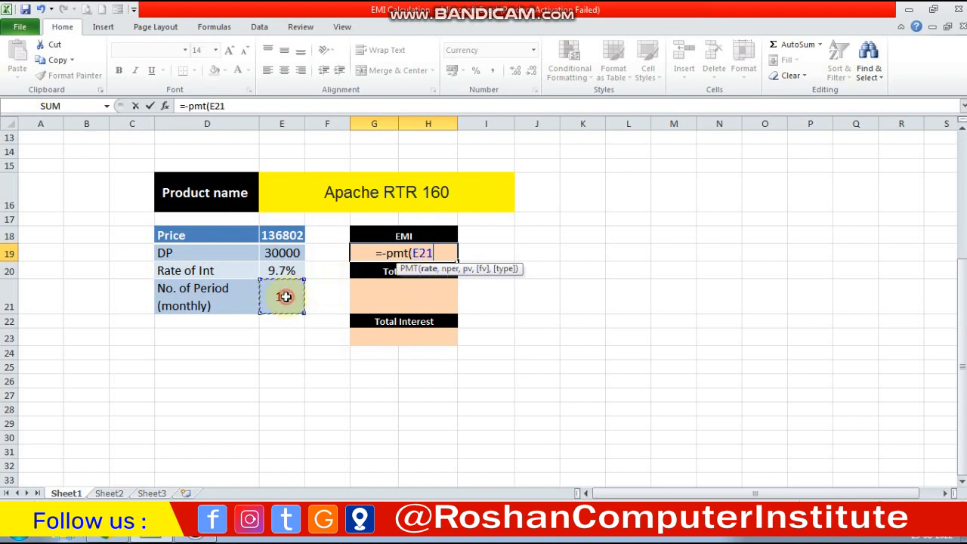
type("/12,")
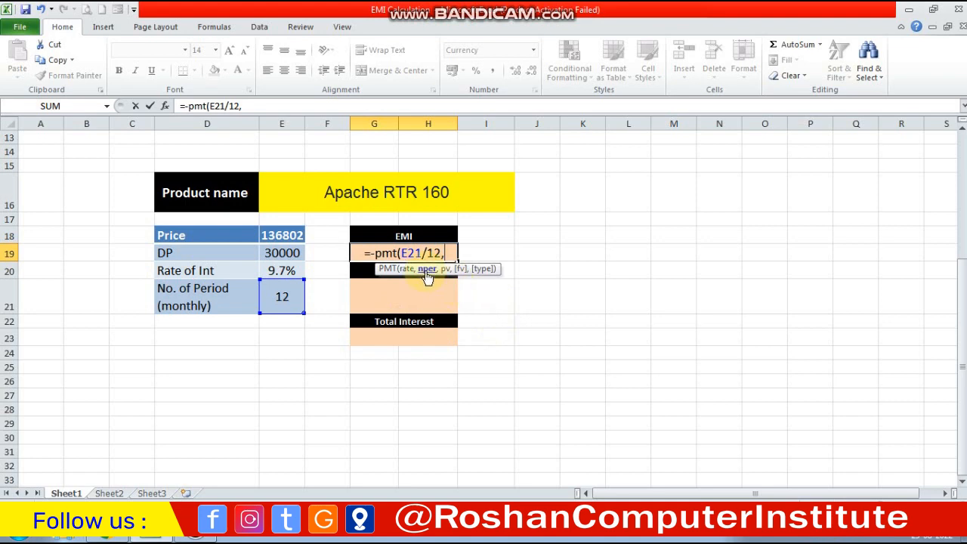
key("BackSpace")
key("BackSpace")
key("BackSpace")
key("BackSpace")
key("BackSpace")
key("BackSpace")
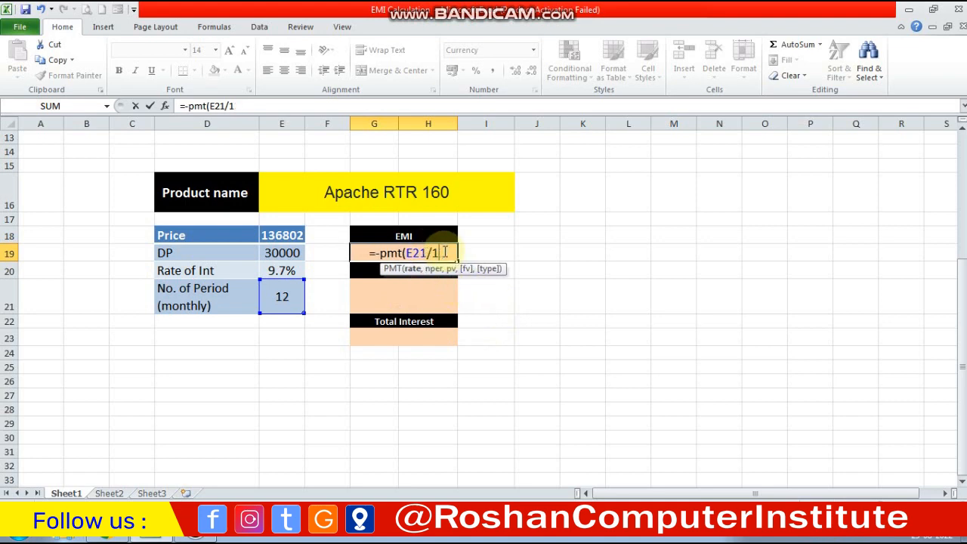
left_click_drag(444, 251, 345, 259)
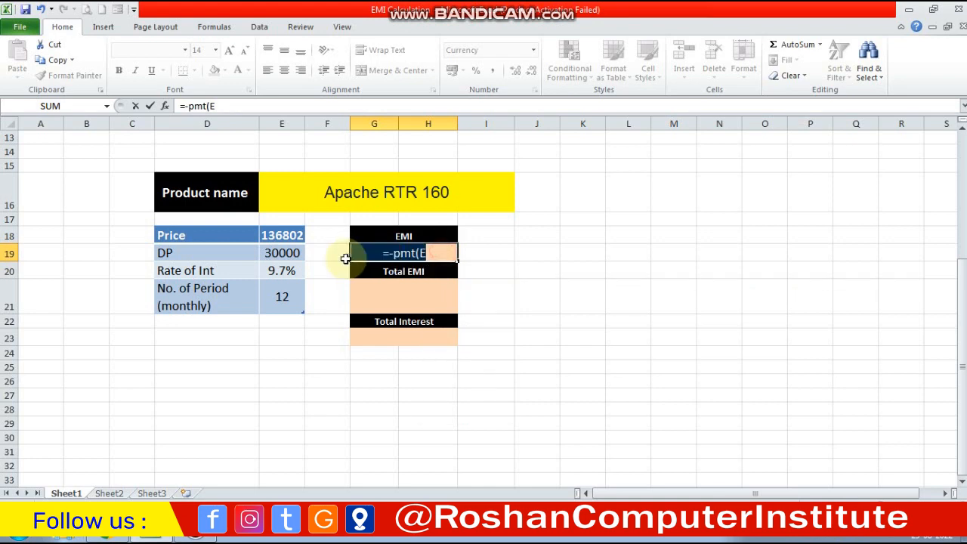
Rewrite the Apache EMI formula in G19 as a negated PMT with rate E20/12, nper E21 and a subtraction starting from the price in E18
type("=-")
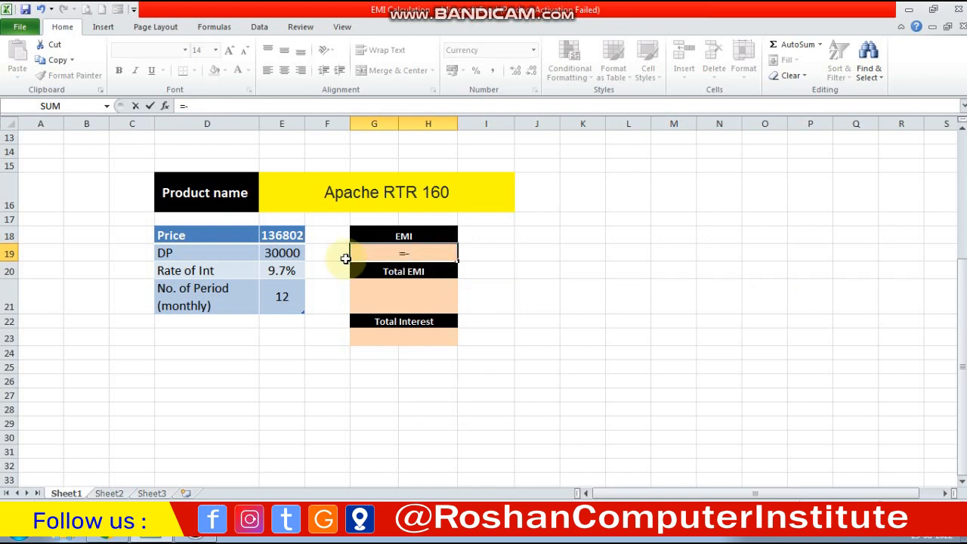
type("pmt(")
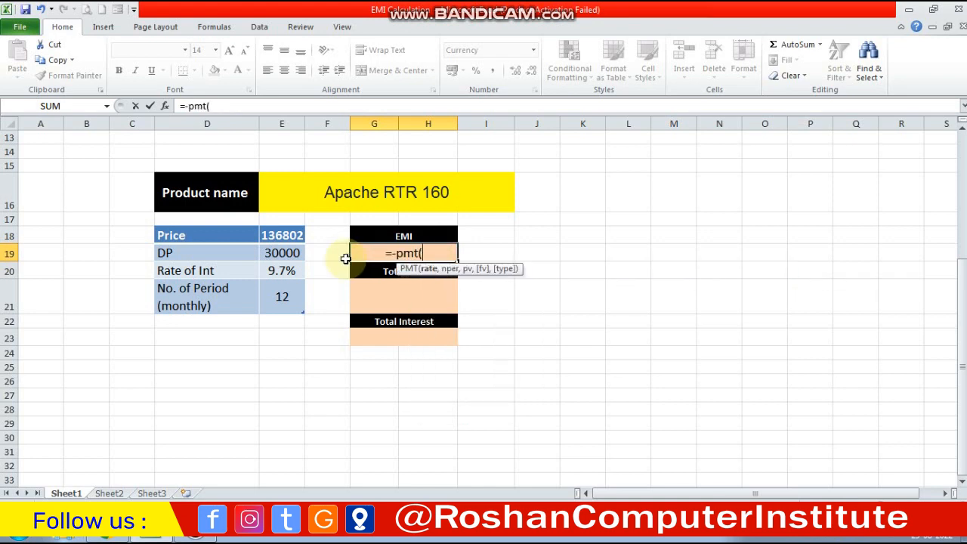
left_click(283, 274)
type("/1")
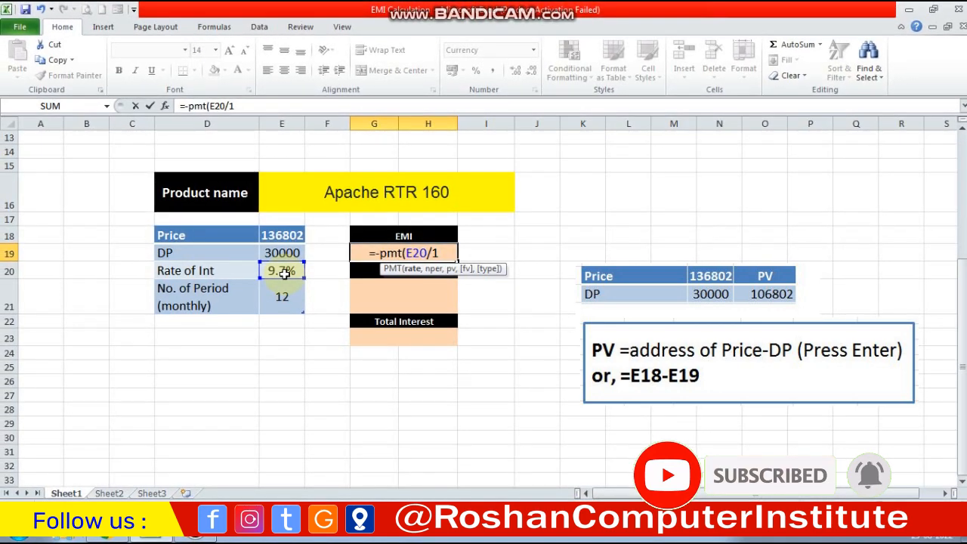
type("2")
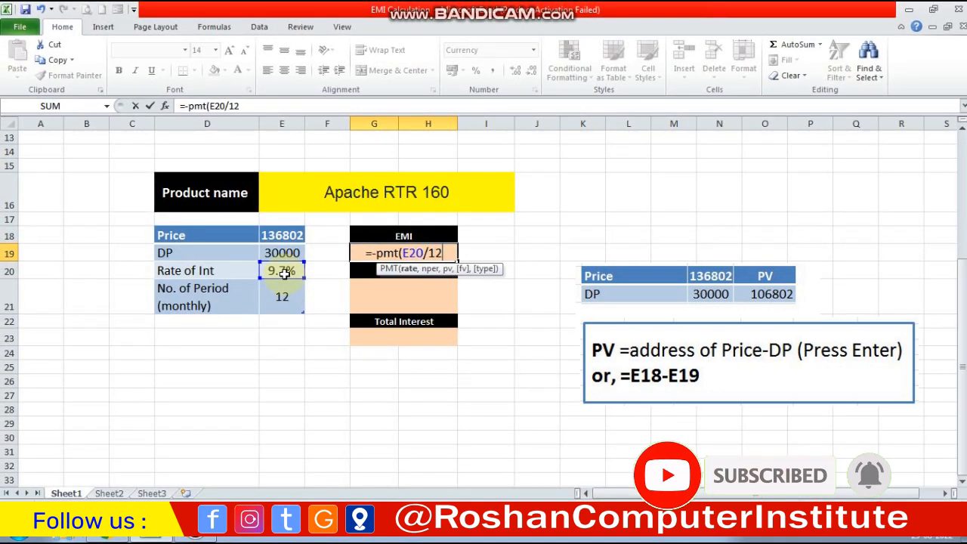
type(",")
left_click(270, 302)
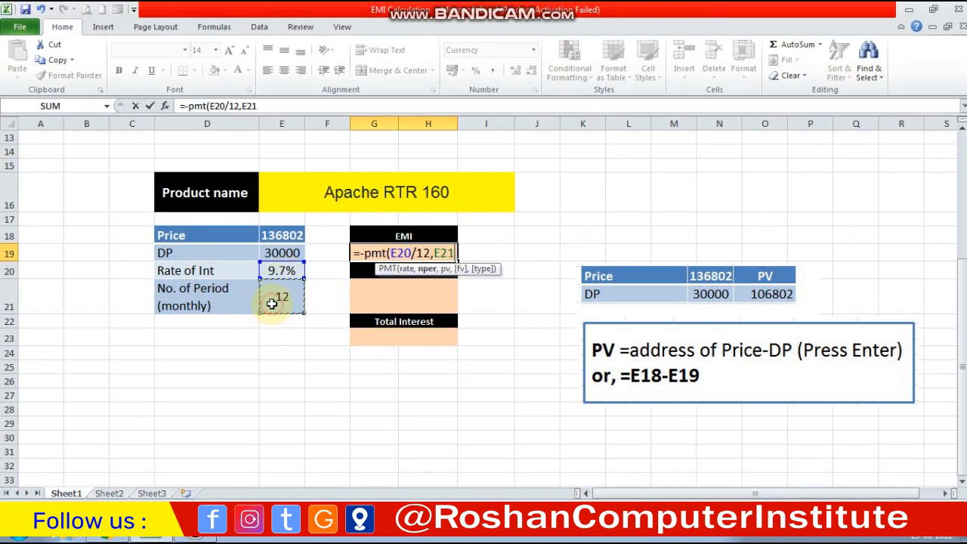
type(",")
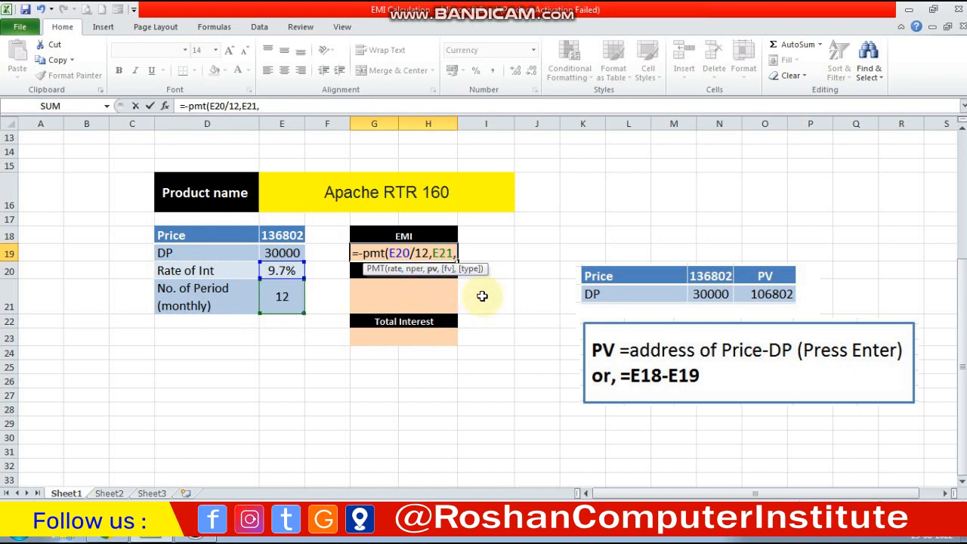
left_click(286, 236)
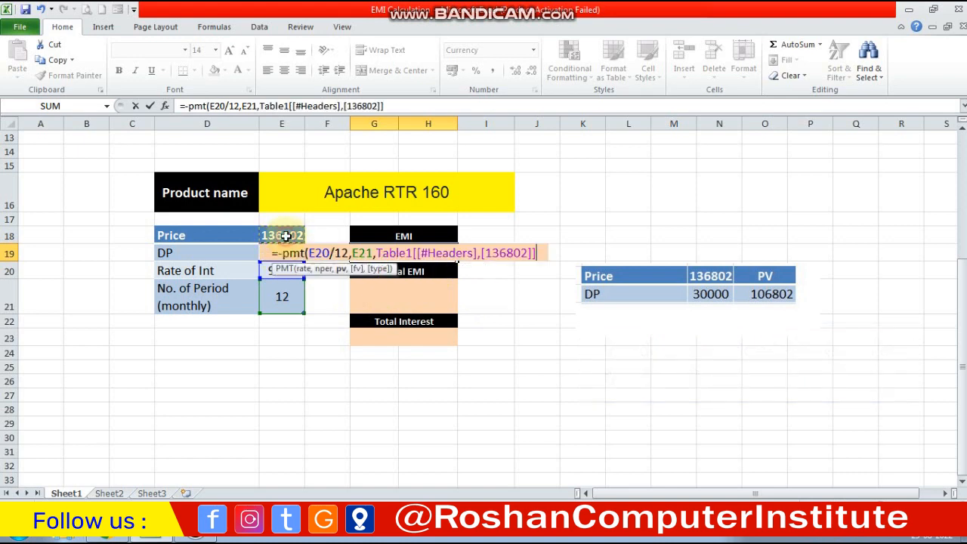
type("-")
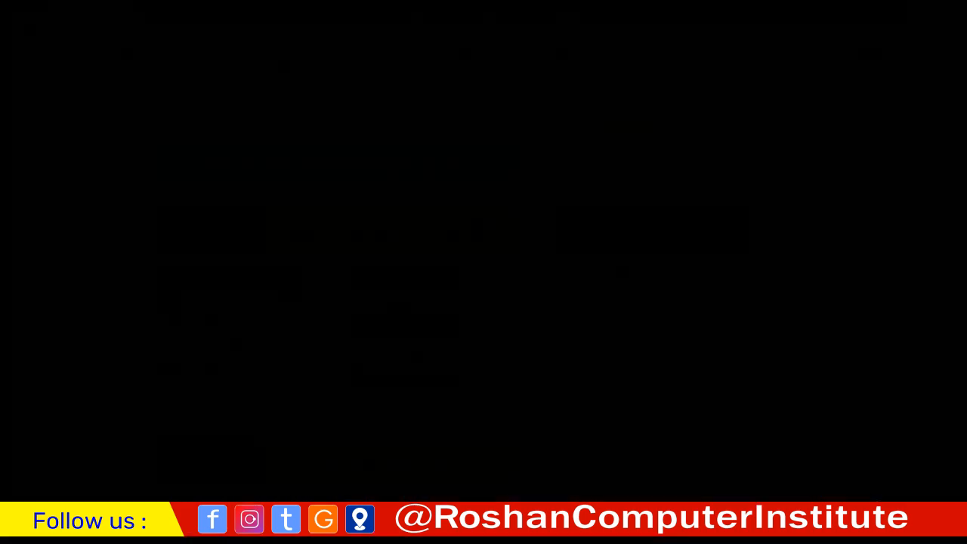
Calculate the period 1 interest in L6 with a negated IPMT using rate E9/12, period K6, nper E10 and the price in E7
type("=-ipm")
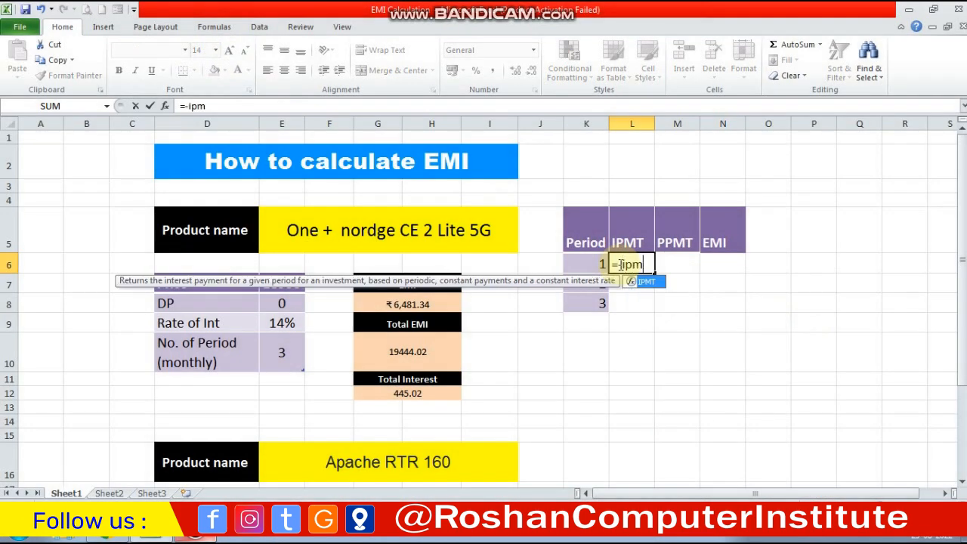
type("t(")
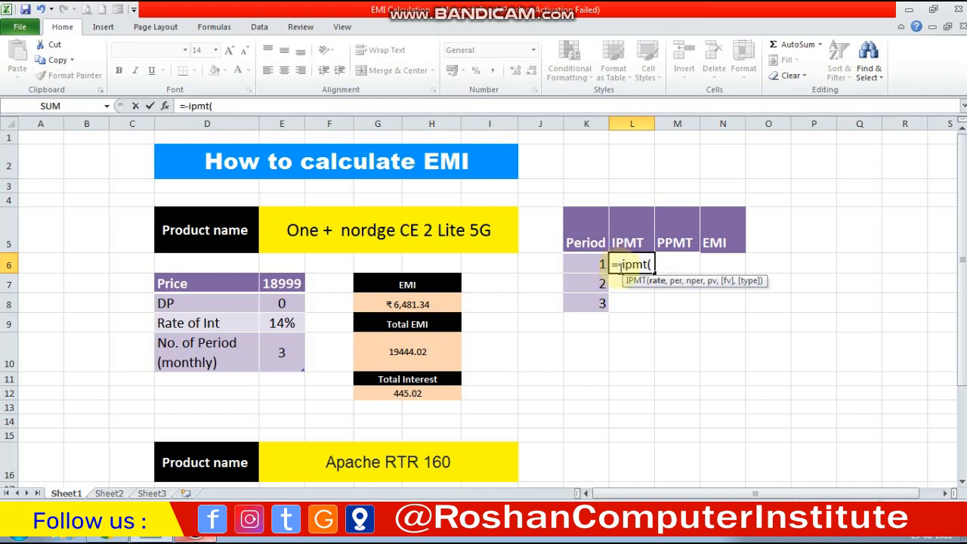
left_click(281, 323)
type("/")
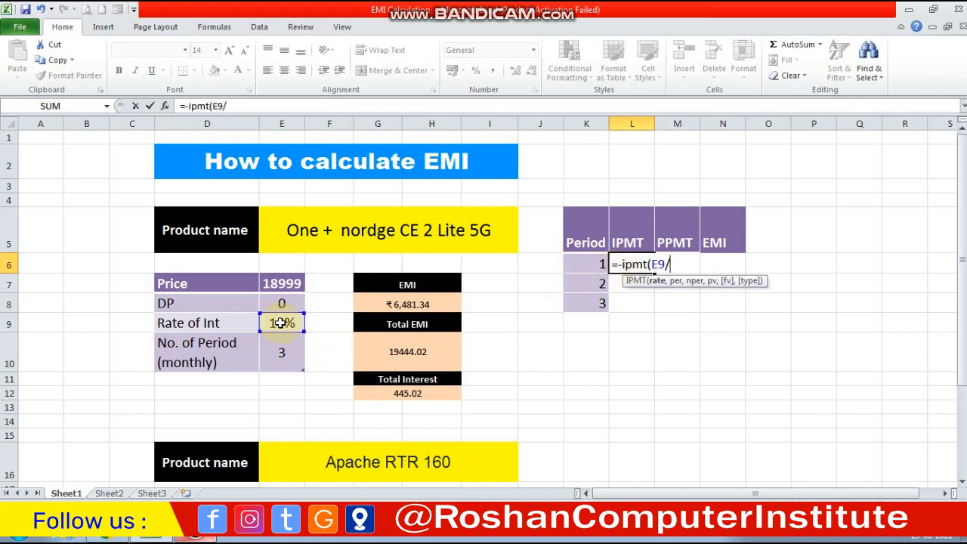
type("12,")
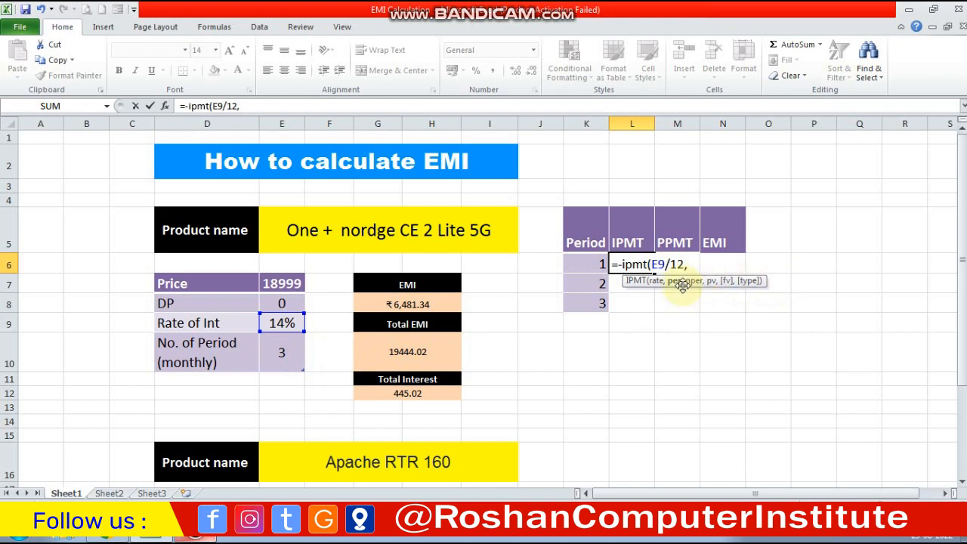
left_click(594, 266)
type(",")
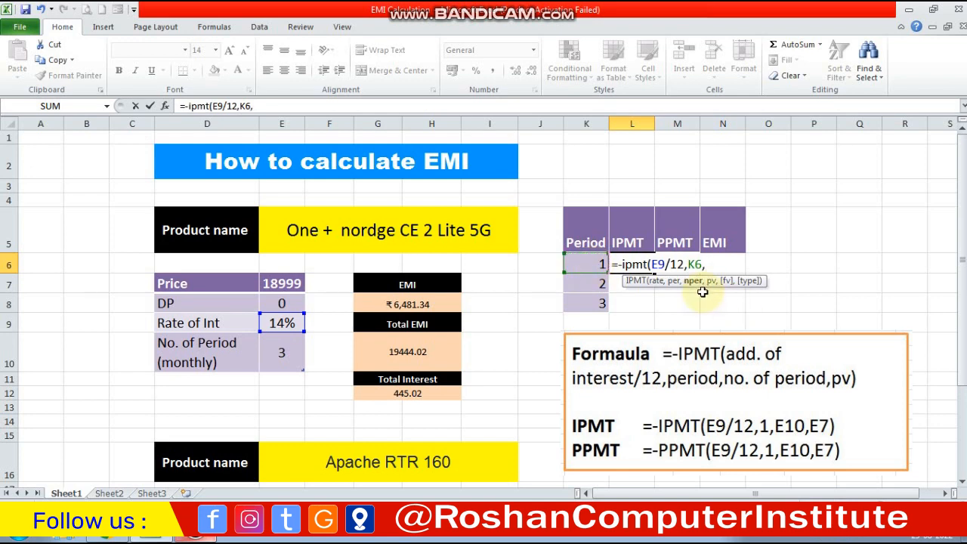
left_click(285, 353)
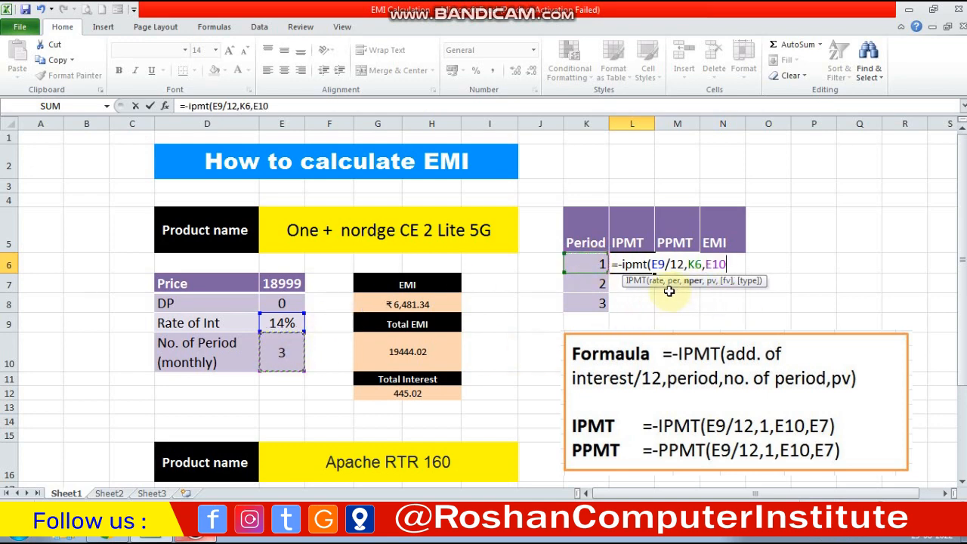
type(",")
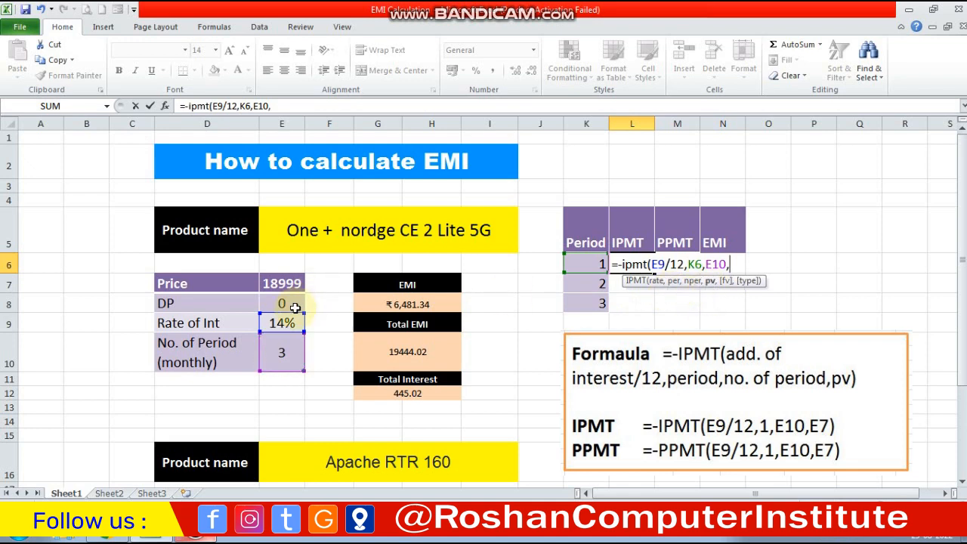
left_click(294, 284)
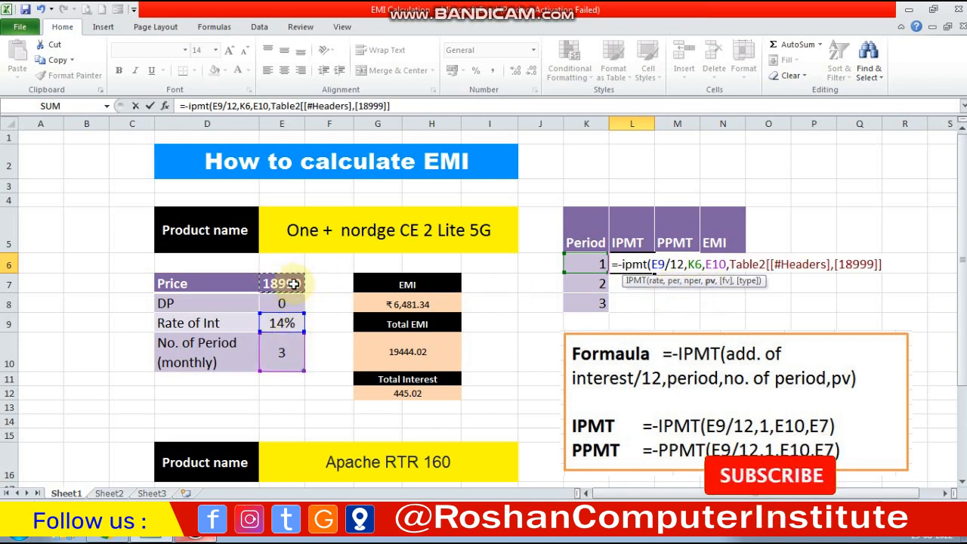
type(")")
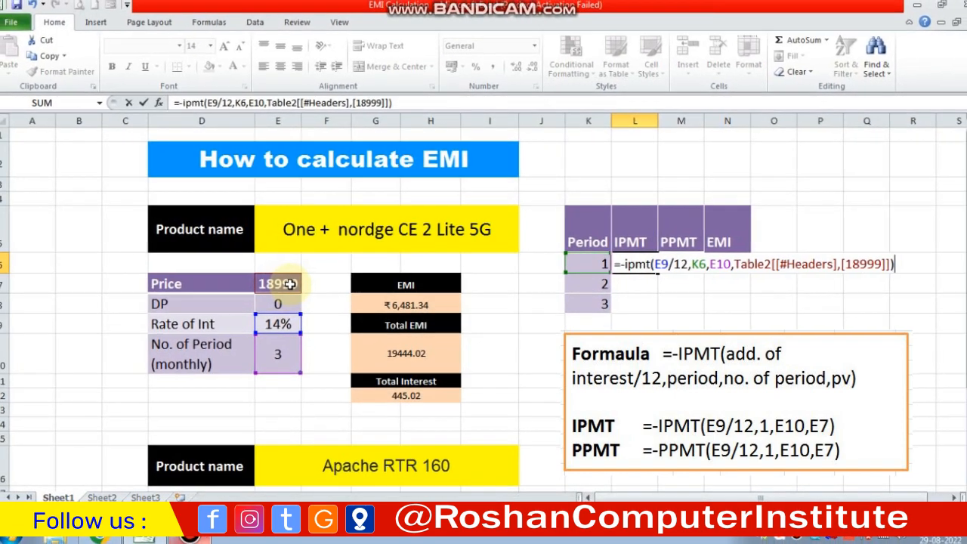
key("Return")
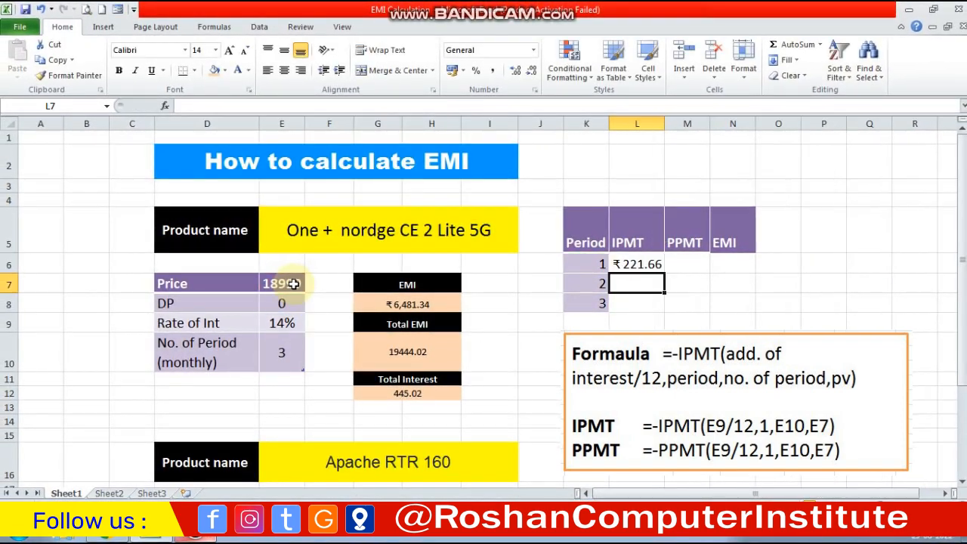
Calculate the period 2 interest in L7 with a negated IPMT using rate E9/12, period K7, nper E10 and the price in E7
left_click(640, 264)
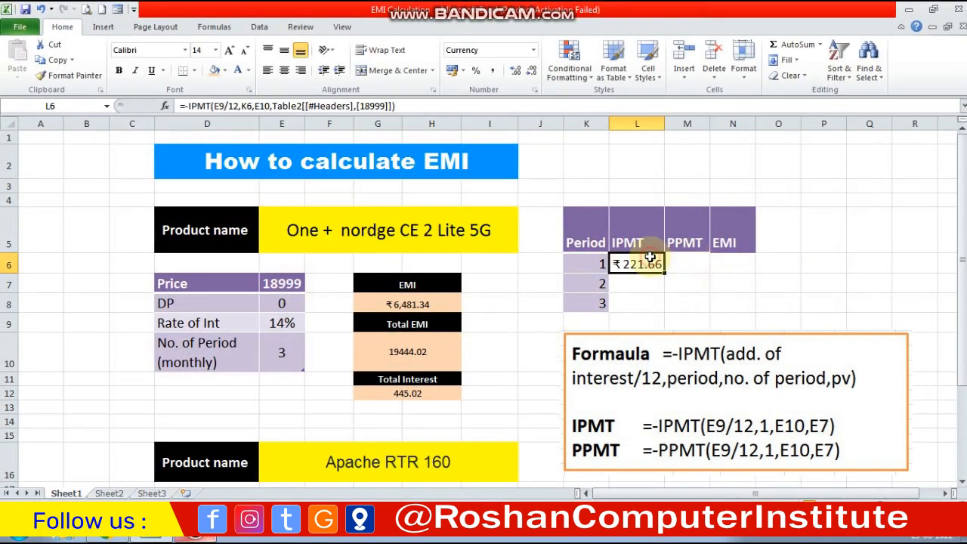
left_click(650, 278)
type("=")
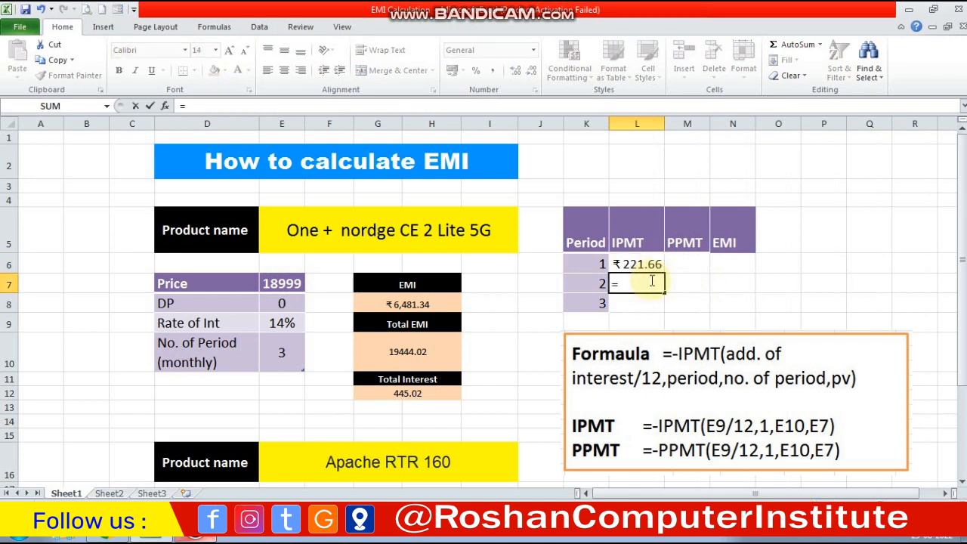
type("-ipmt")
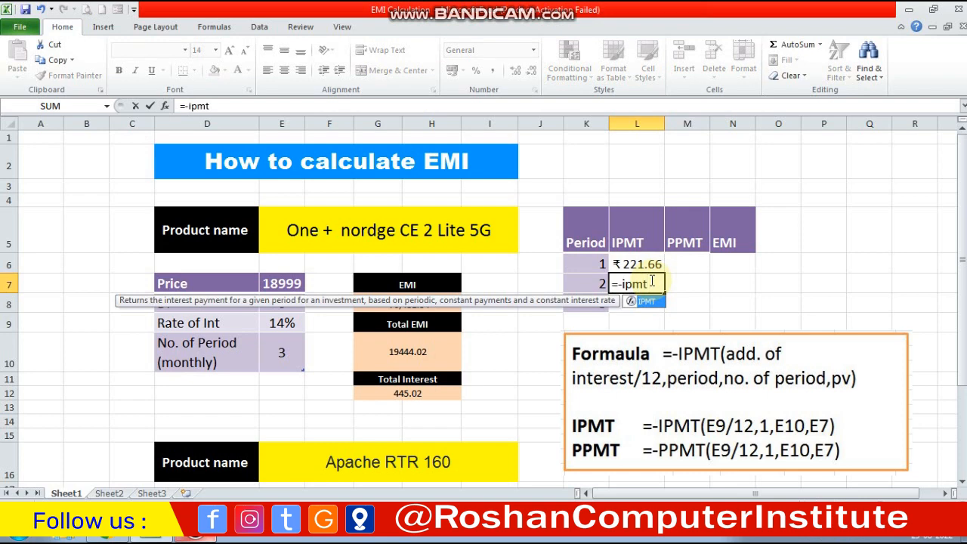
type("(")
left_click(302, 323)
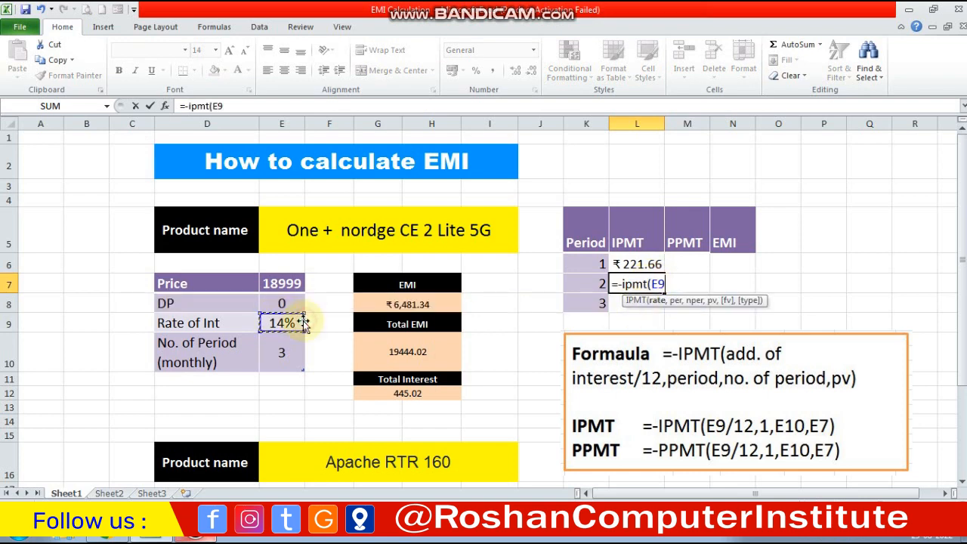
type("/12")
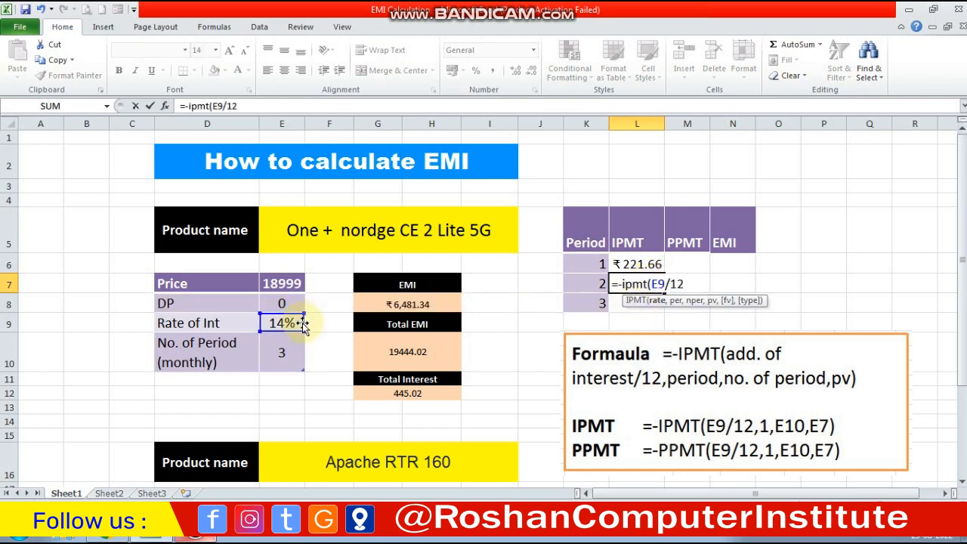
type(",")
left_click(585, 283)
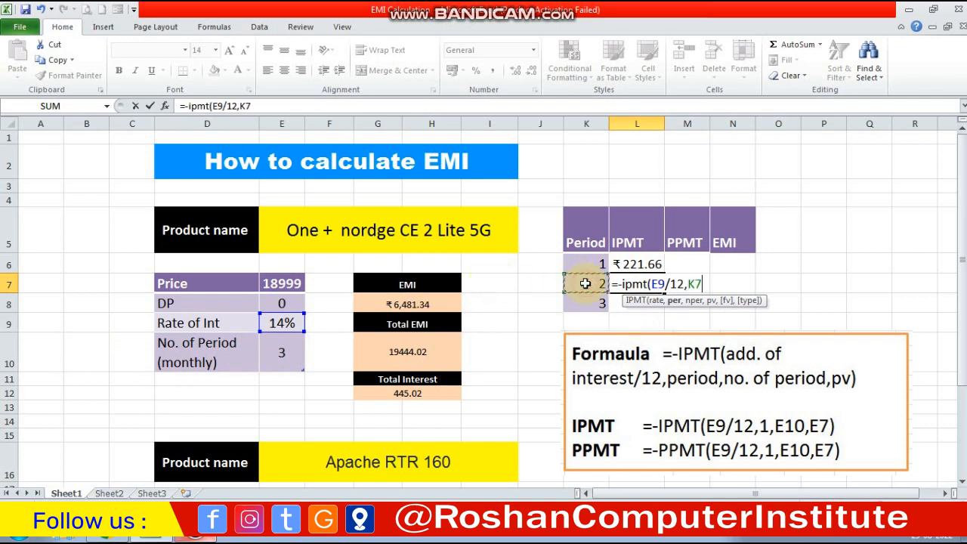
type(",")
left_click(283, 353)
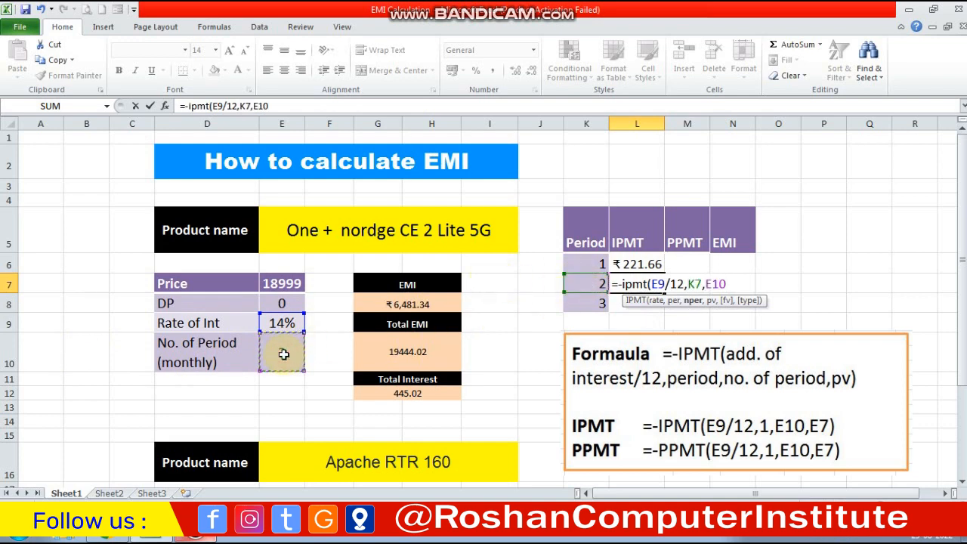
type(",")
left_click(289, 284)
type(")")
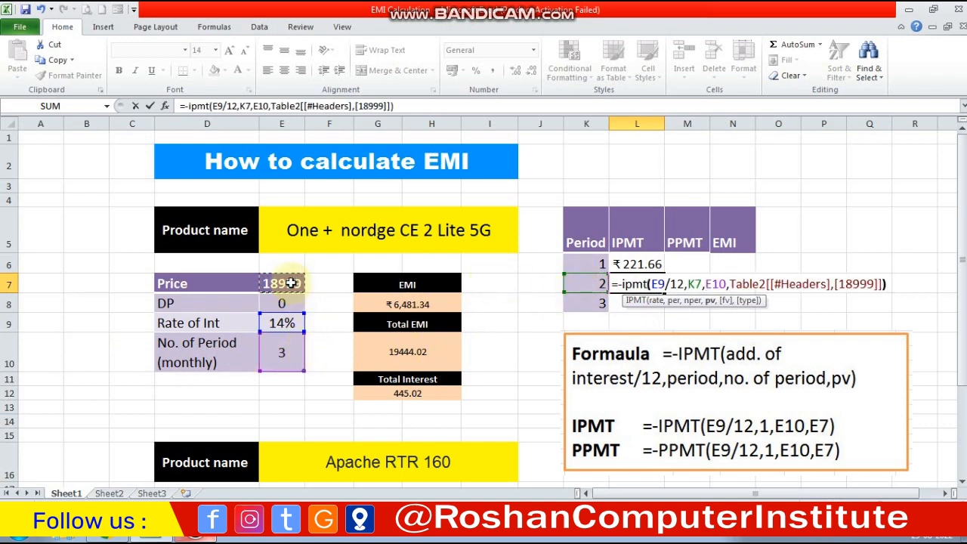
key("Return")
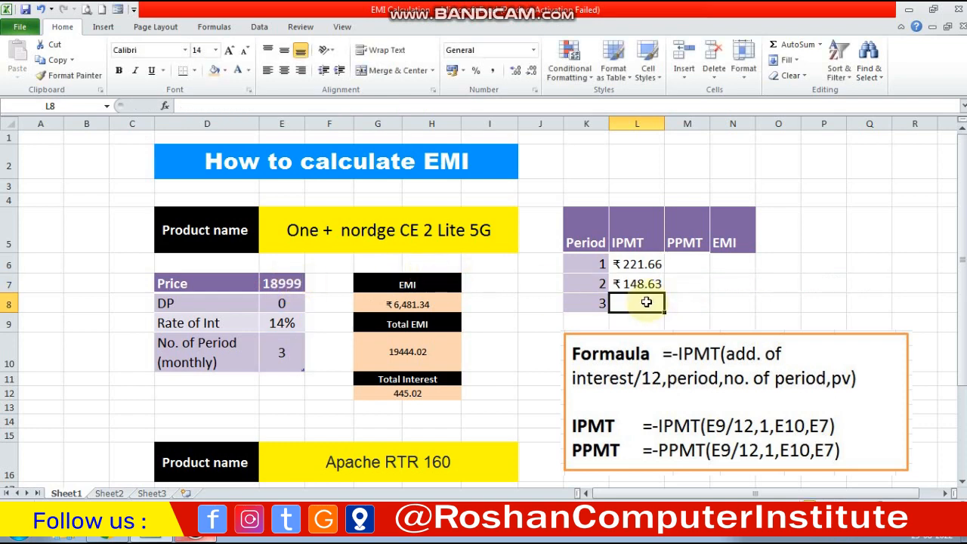
Calculate the period 3 interest in L8 with a negated IPMT using rate E9/12, period K8, nper E10 and the price in E7
type("=-ipmt")
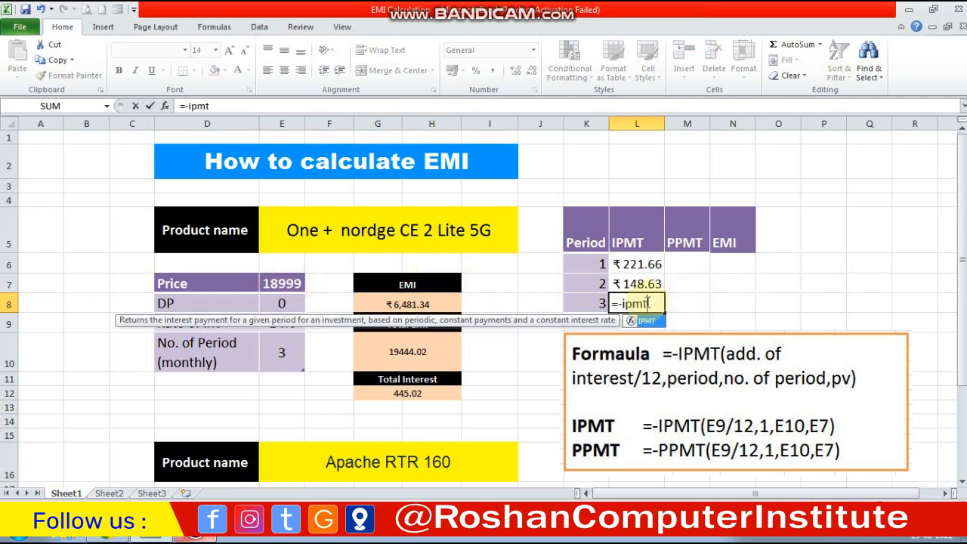
type("(")
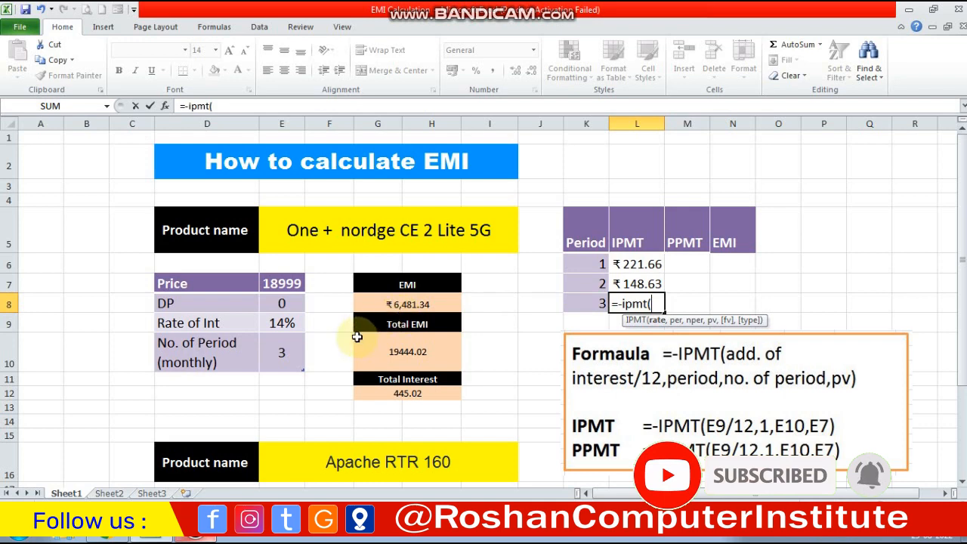
left_click(285, 323)
type("/2")
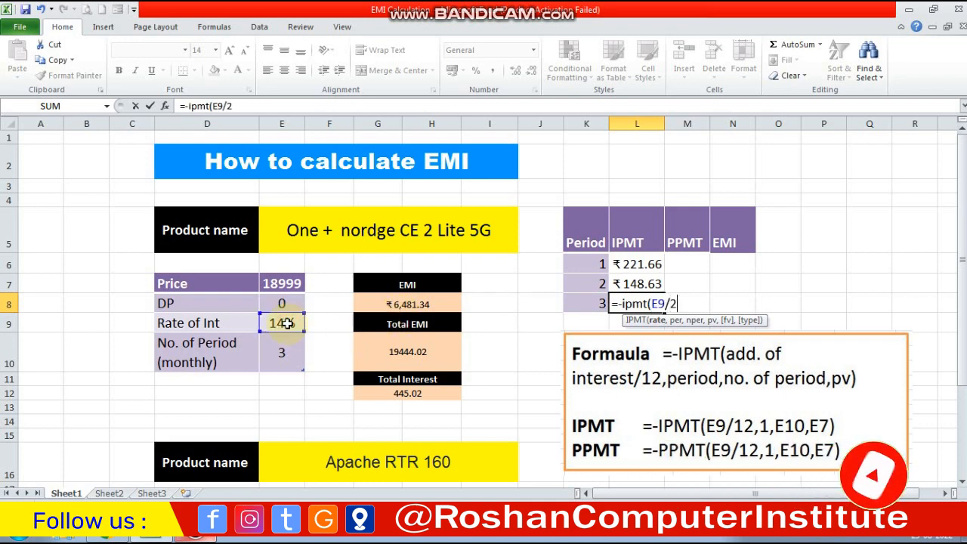
key("BackSpace")
type("12")
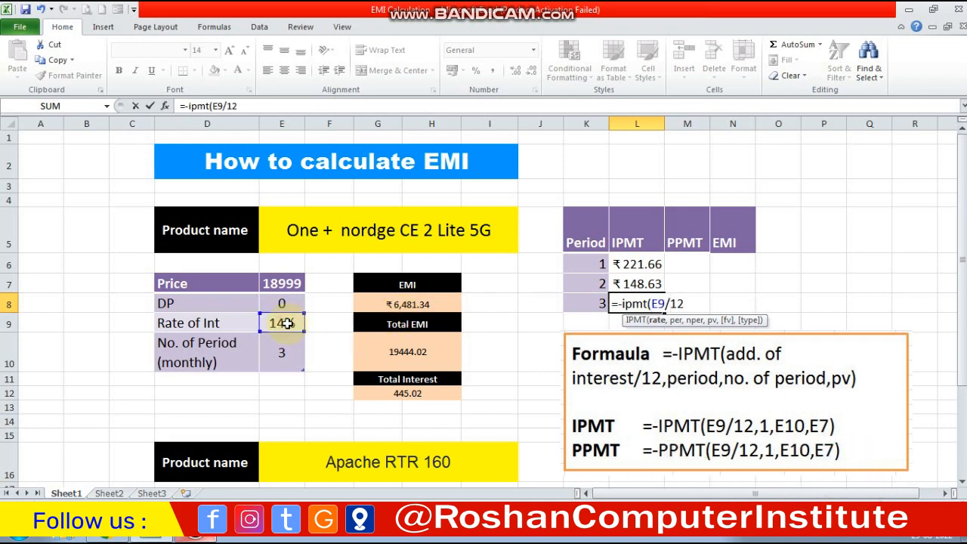
type(",")
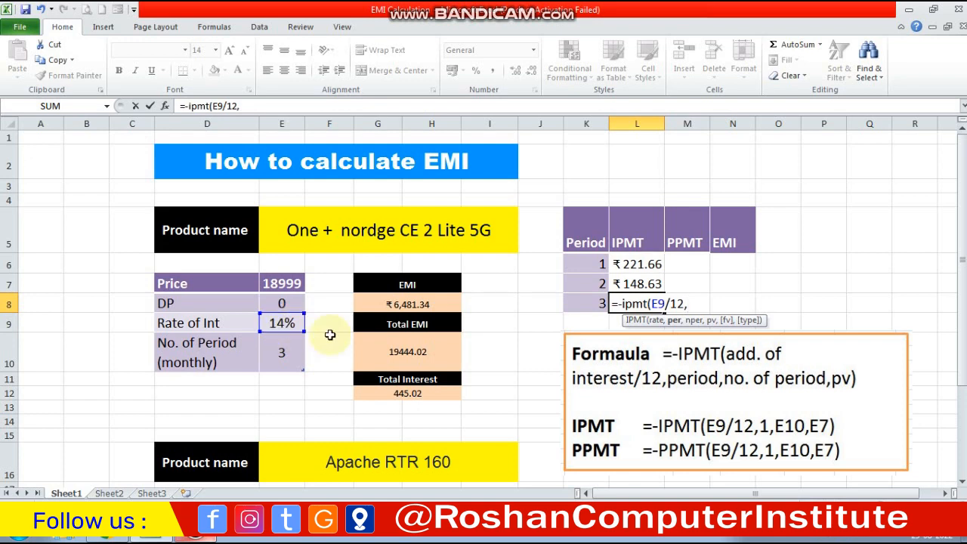
left_click(582, 303)
type(",")
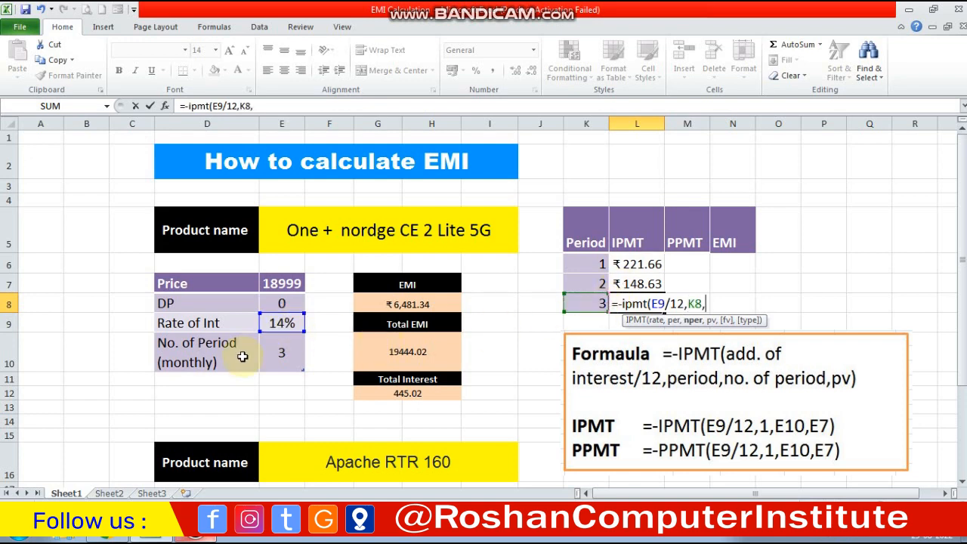
left_click(281, 352)
type(",")
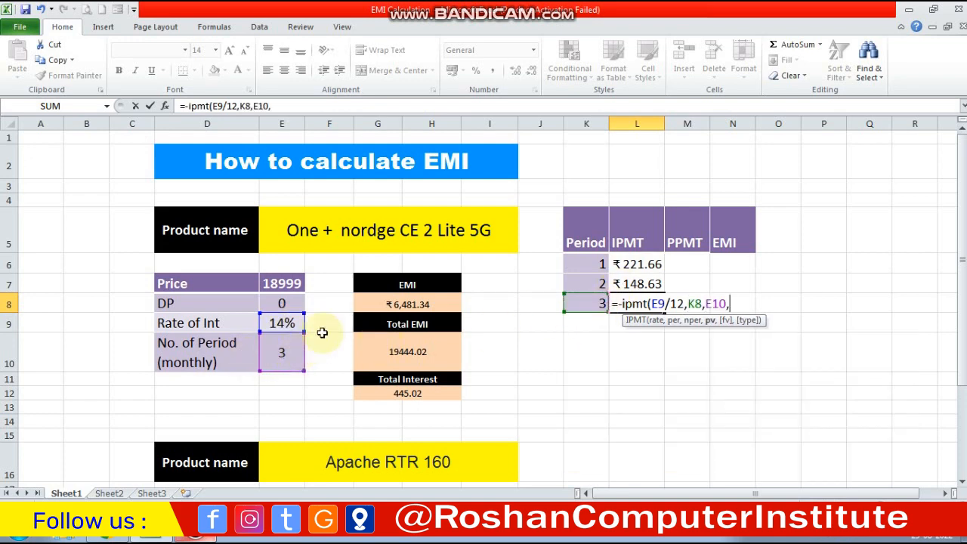
left_click(285, 283)
type(")")
key("Return")
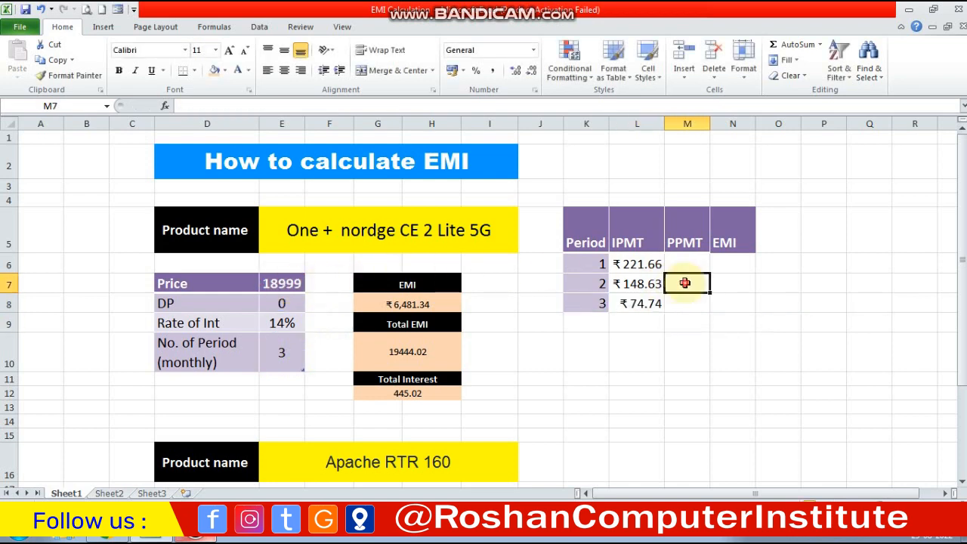
Total the three IPMT amounts in L9 with a SUM of L6:L8
key("alt+equal")
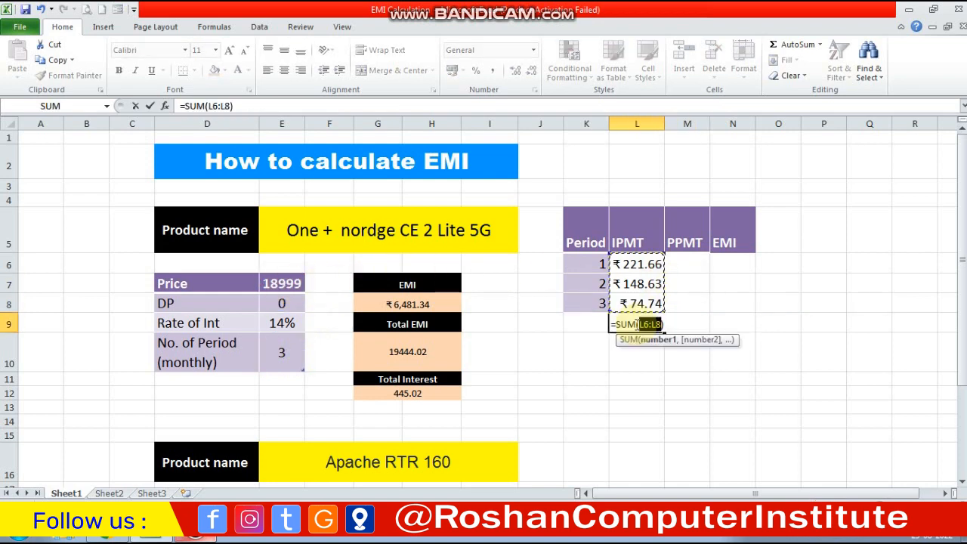
key("Return")
left_click(650, 323)
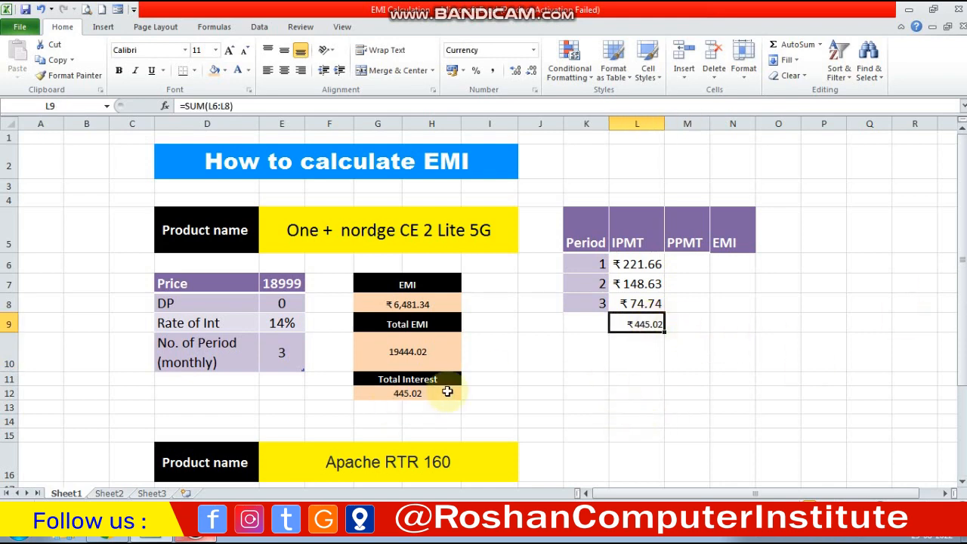
left_click(700, 355)
Calculate the period 1 principal in M6 with a negated PPMT using rate E9/12, period K6, nper E10 and the price in E7
left_click(682, 258)
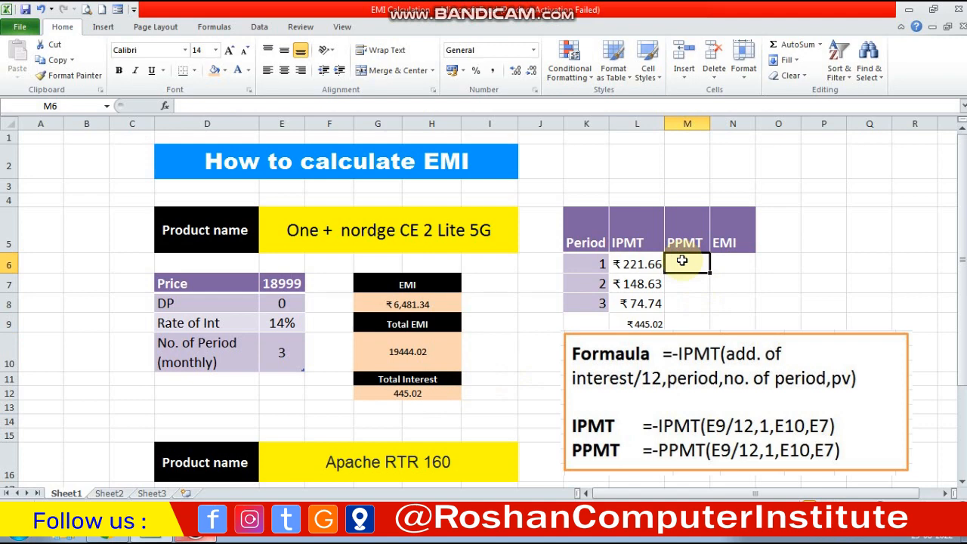
type("=")
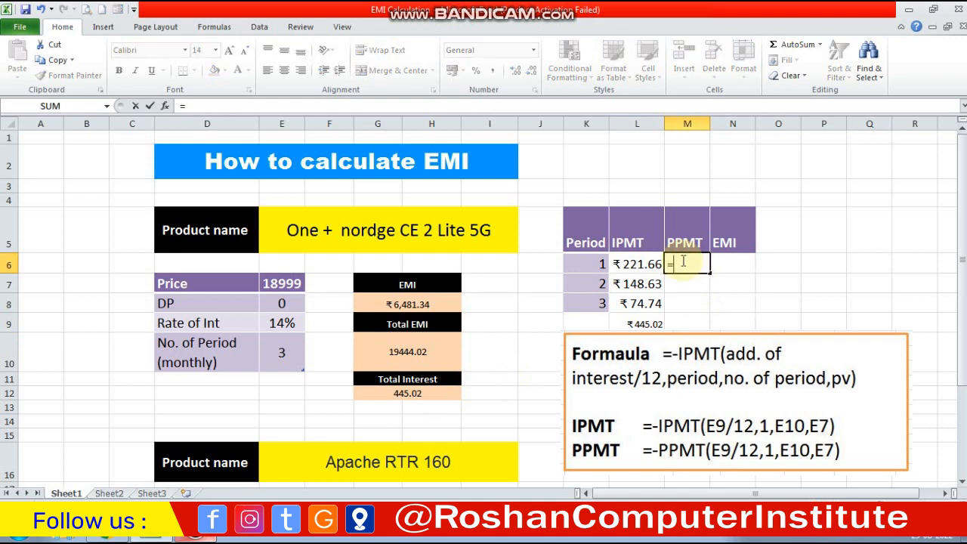
type("-ppmt")
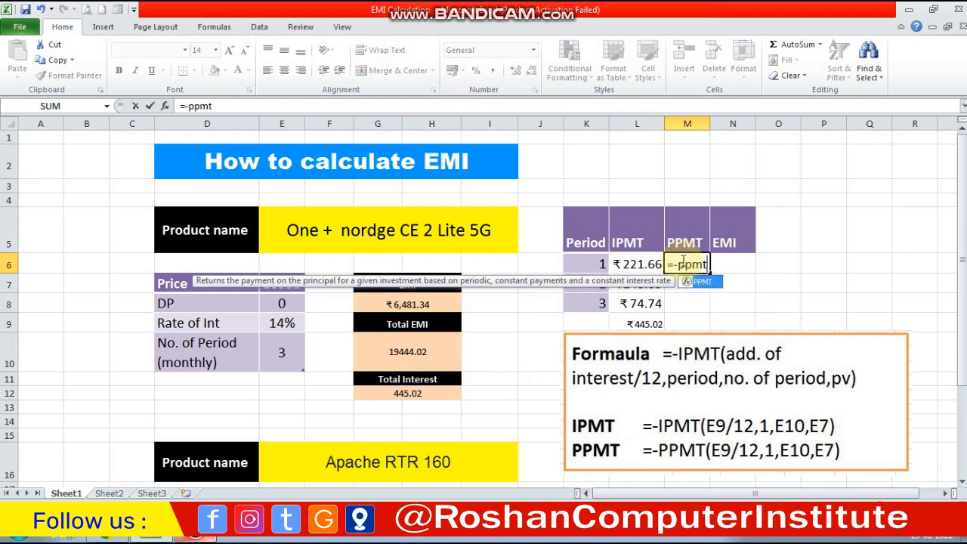
type("(")
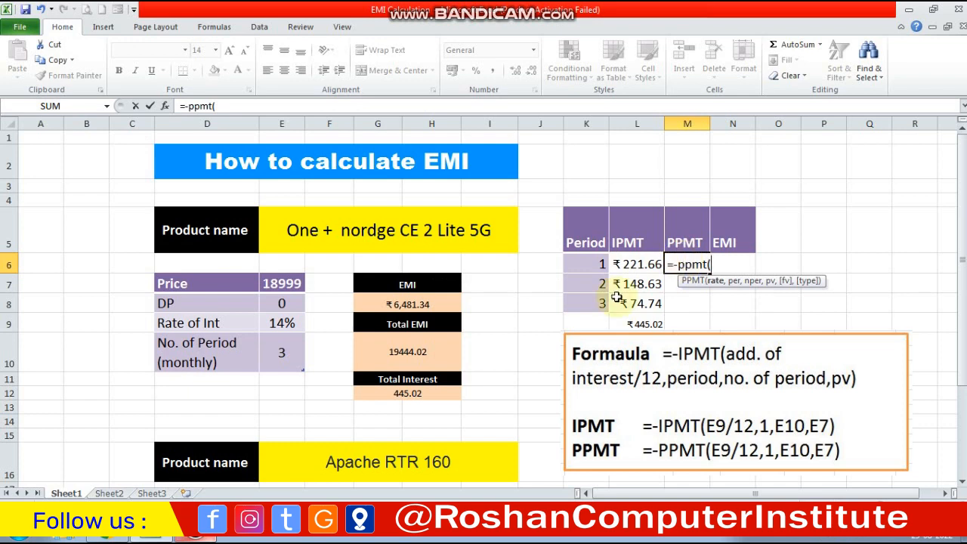
left_click(281, 323)
type("/12,")
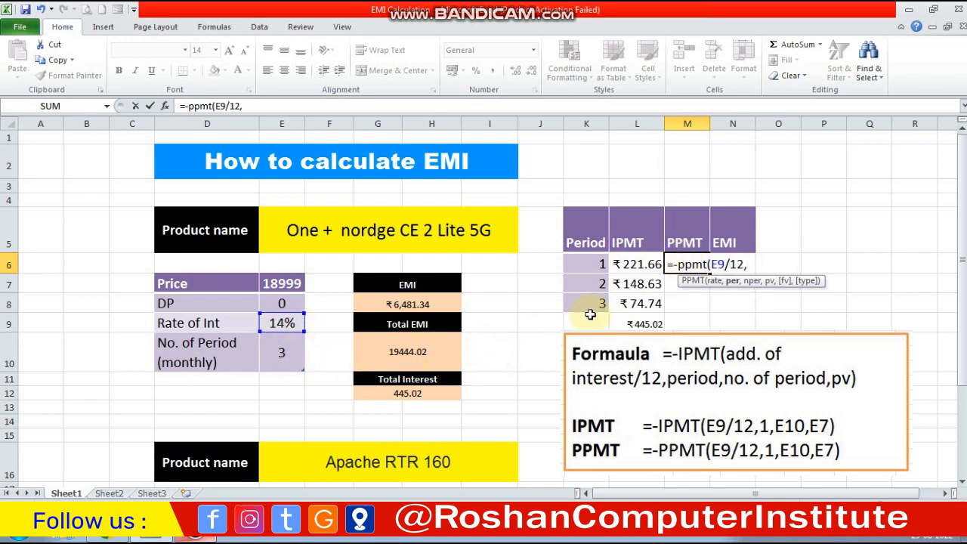
left_click(600, 264)
type(",")
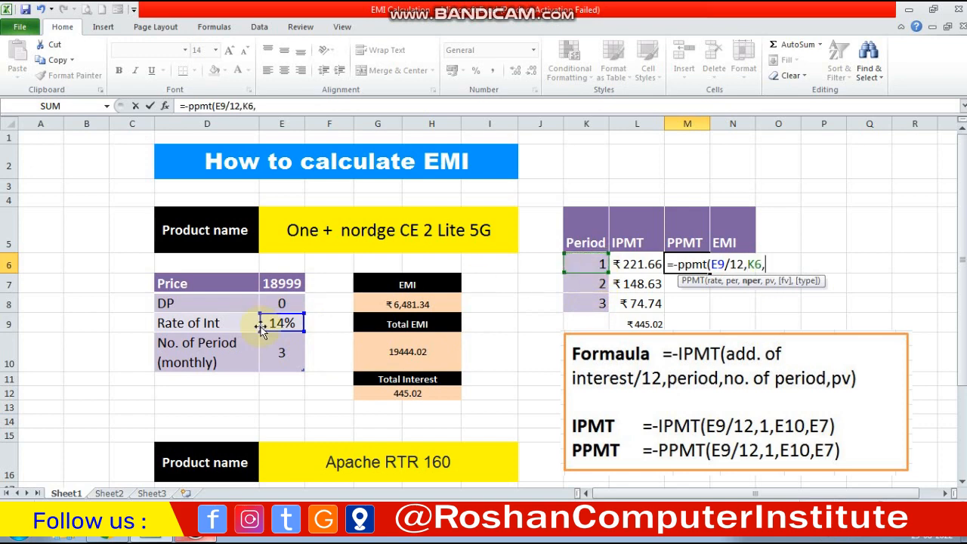
left_click(283, 351)
type(",")
left_click(284, 282)
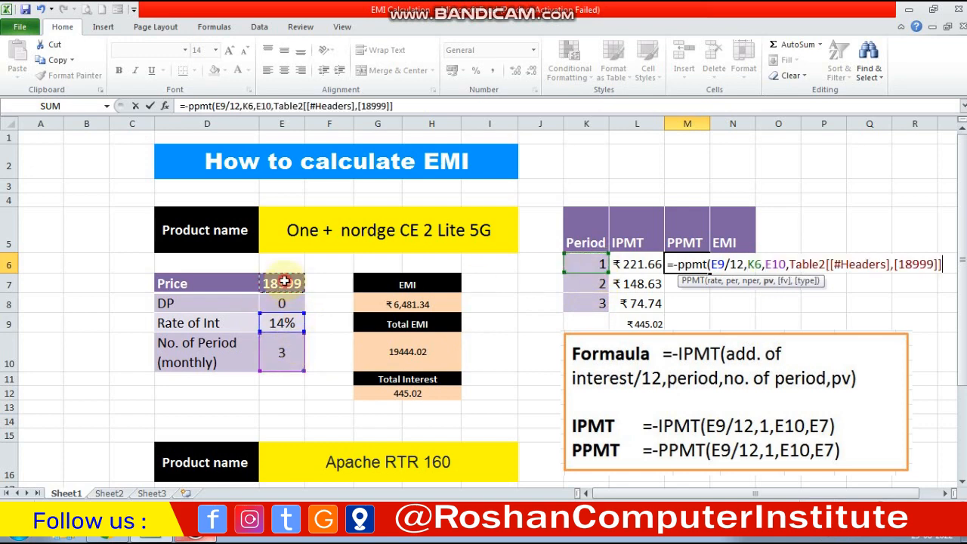
type(")")
key("Return")
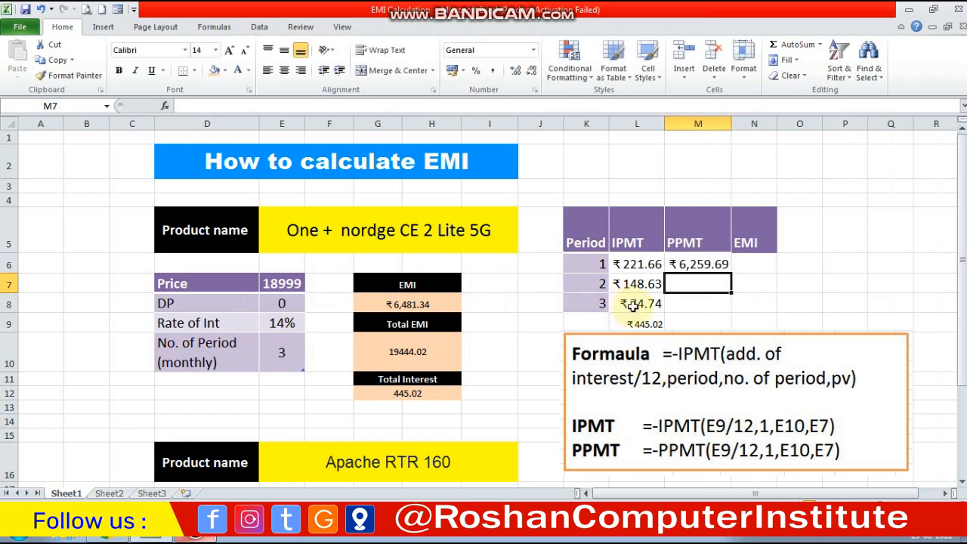
Calculate the period 2 principal in M7 with a negated PPMT using rate E9/12, period K7, nper E10 and the price in E7
type("=-")
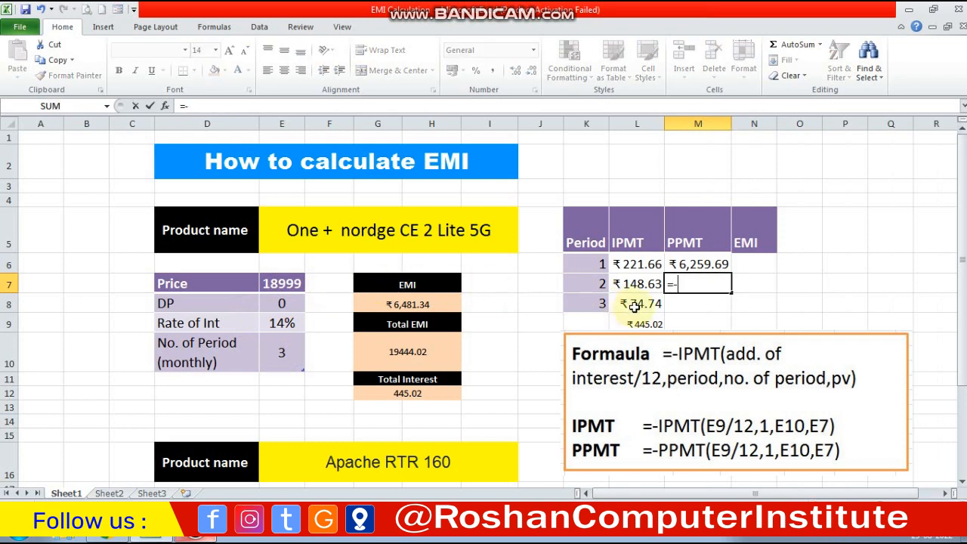
type("ppmt")
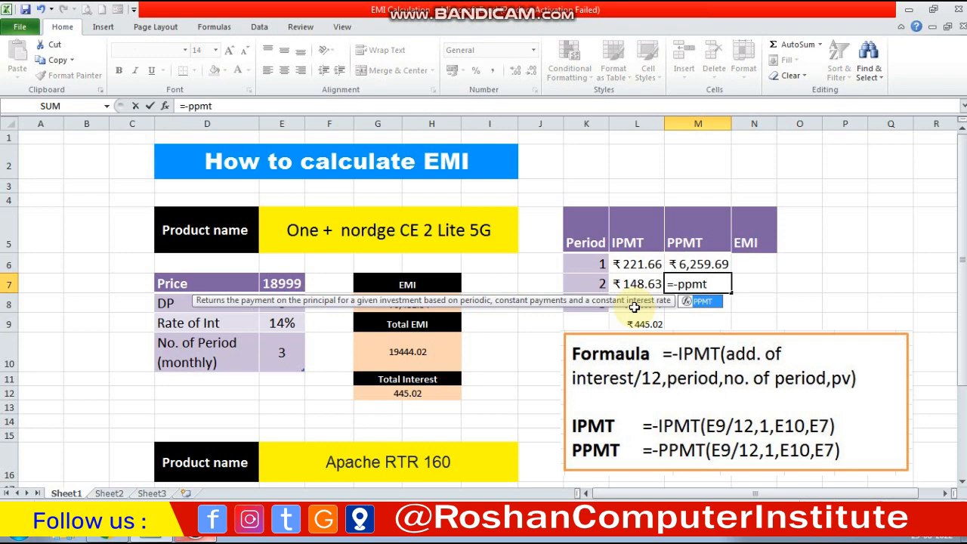
type("(")
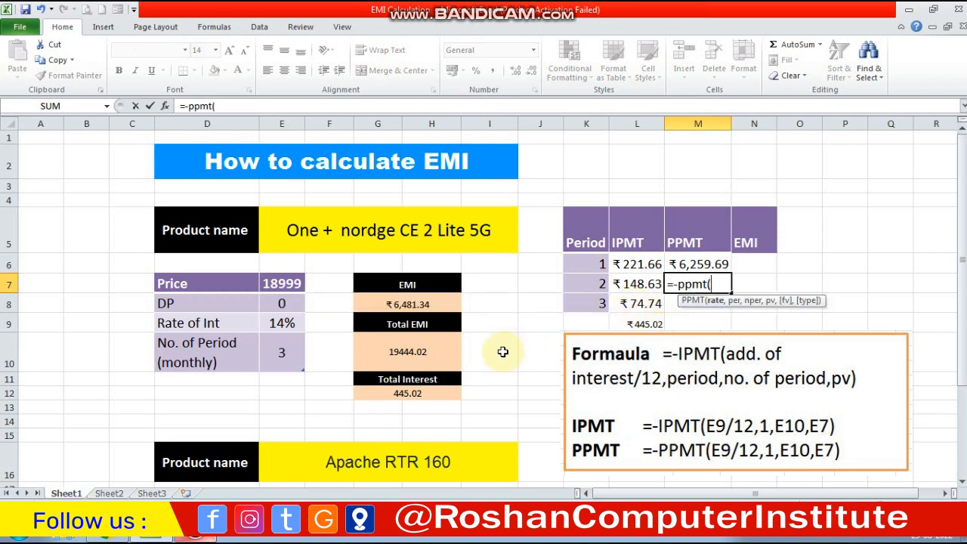
left_click(269, 322)
type("/")
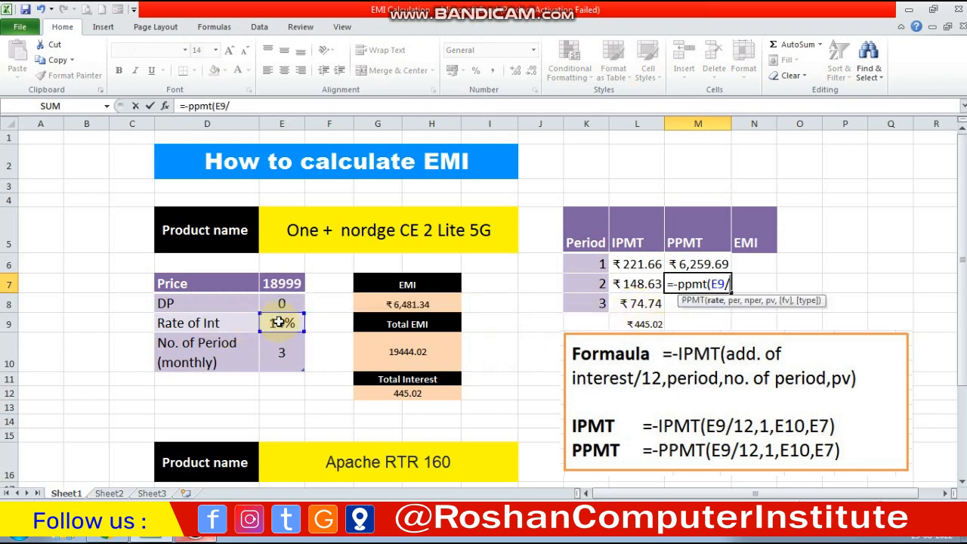
type("12,")
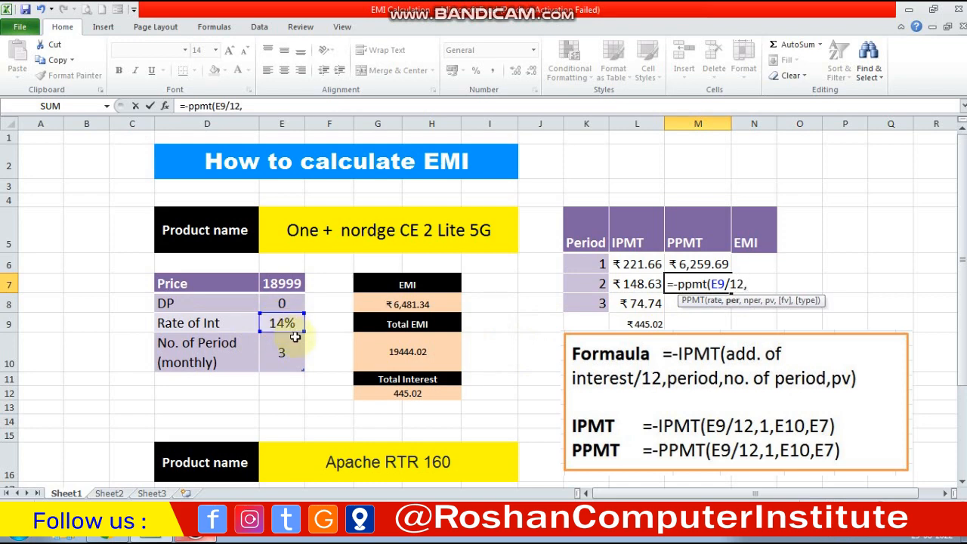
left_click(597, 281)
type(",")
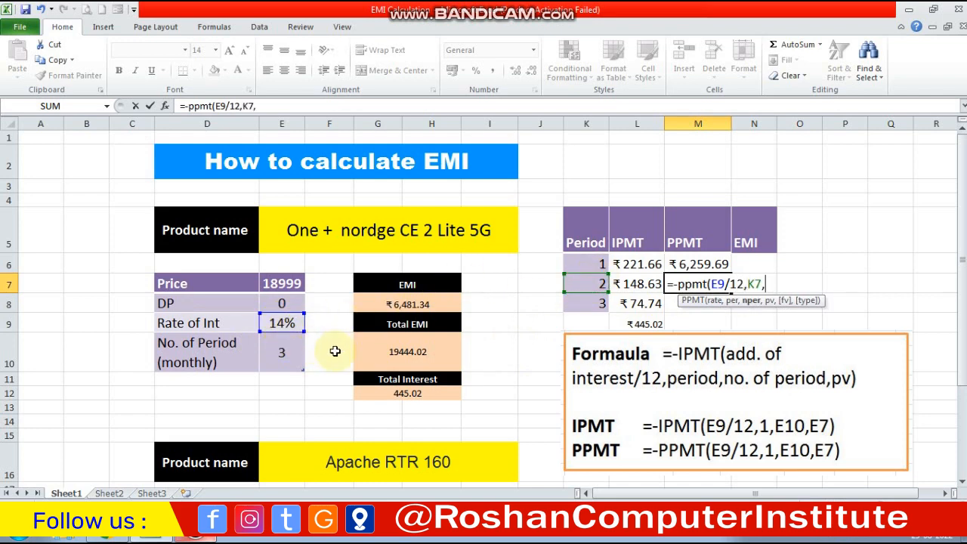
left_click(286, 357)
type(",")
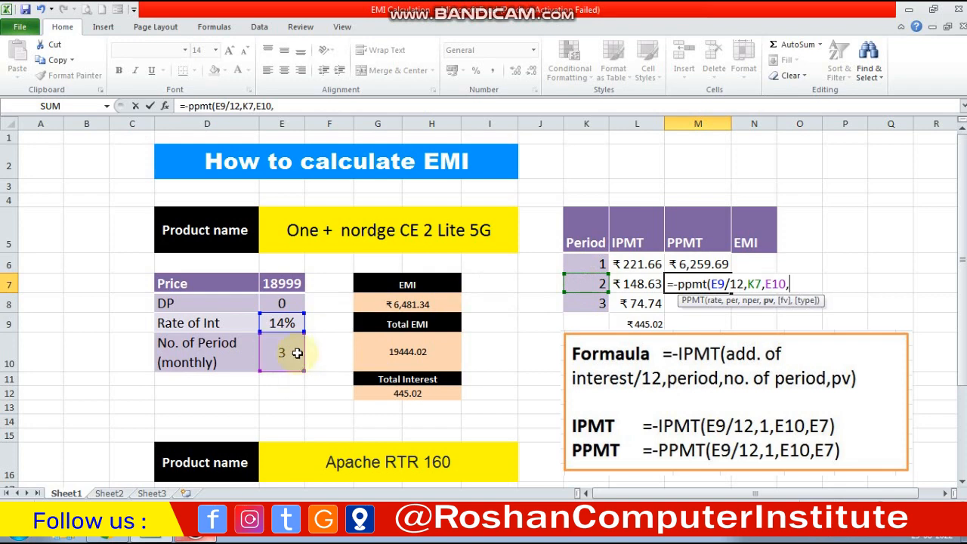
left_click(284, 284)
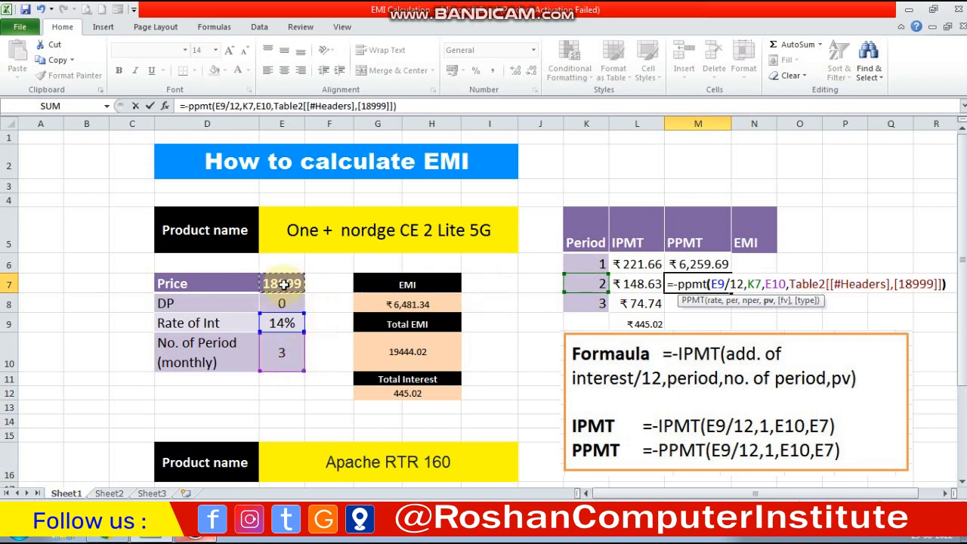
key("Return")
Calculate the period 3 principal in M8 with a negated PPMT using rate E9/12, period K8, nper E10 and the price in E7
type("=-")
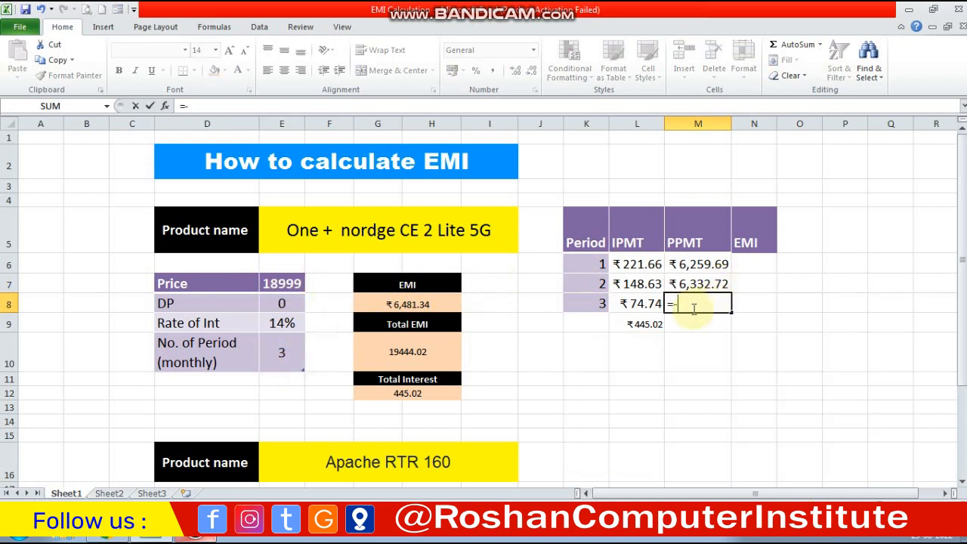
type("ppmt")
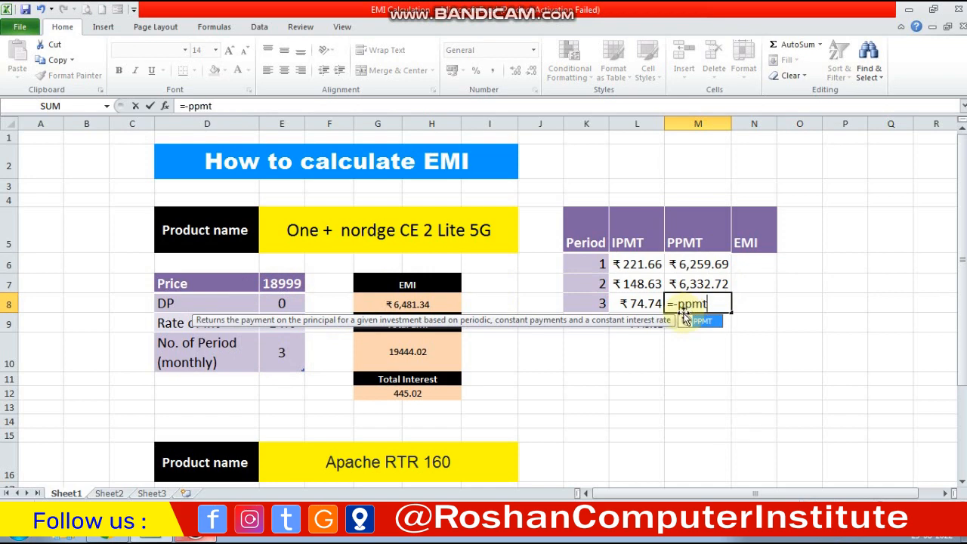
type("(")
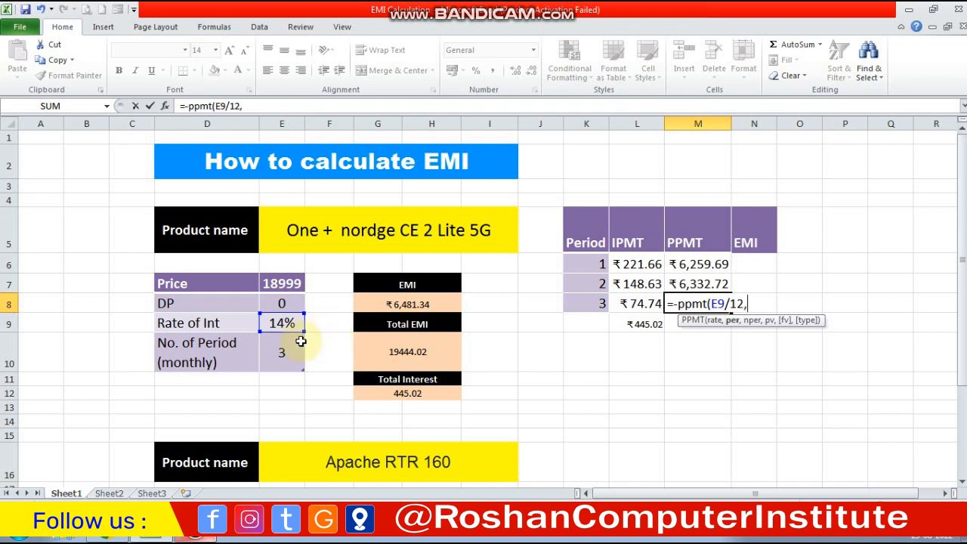
type(",")
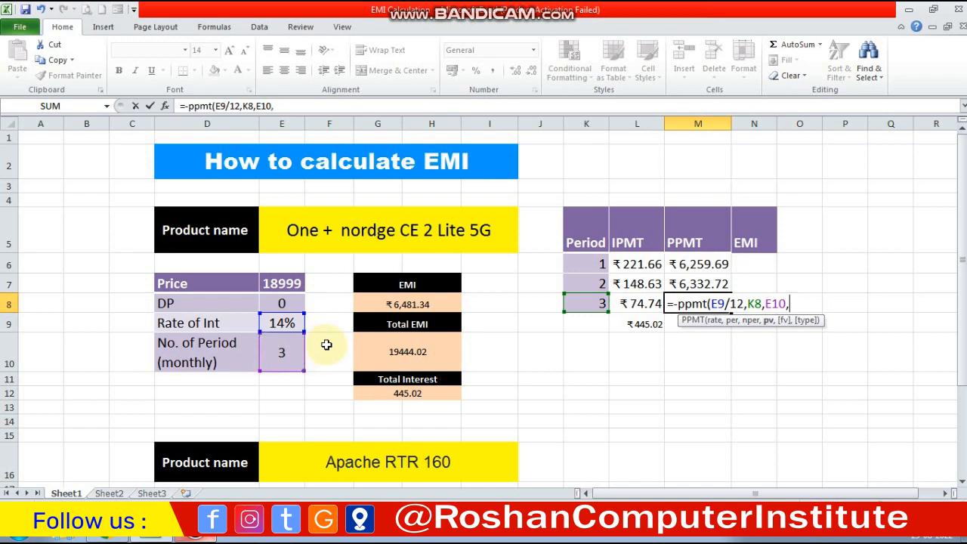
left_click(290, 282)
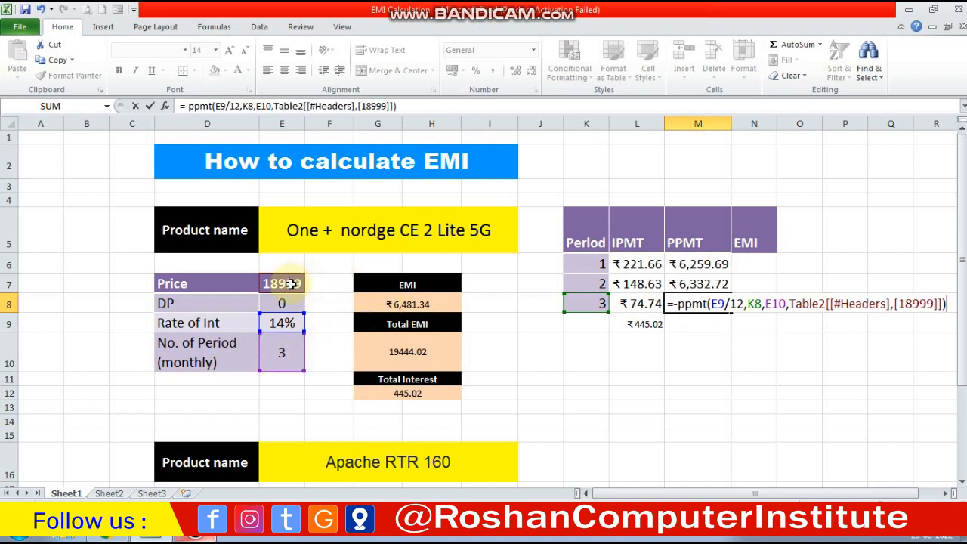
key("Return")
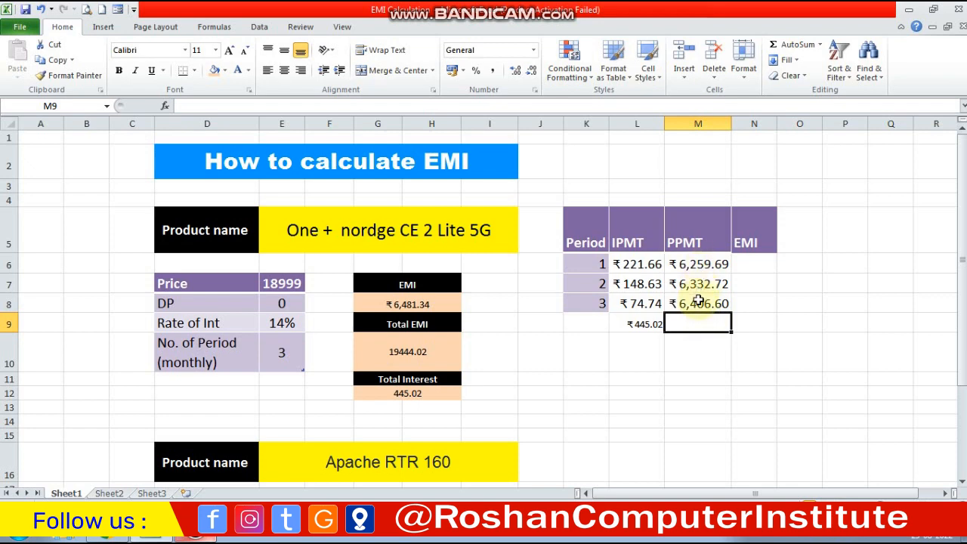
Total the three PPMT amounts in M9 with an automatic SUM
key("alt+equal")
key("Return")
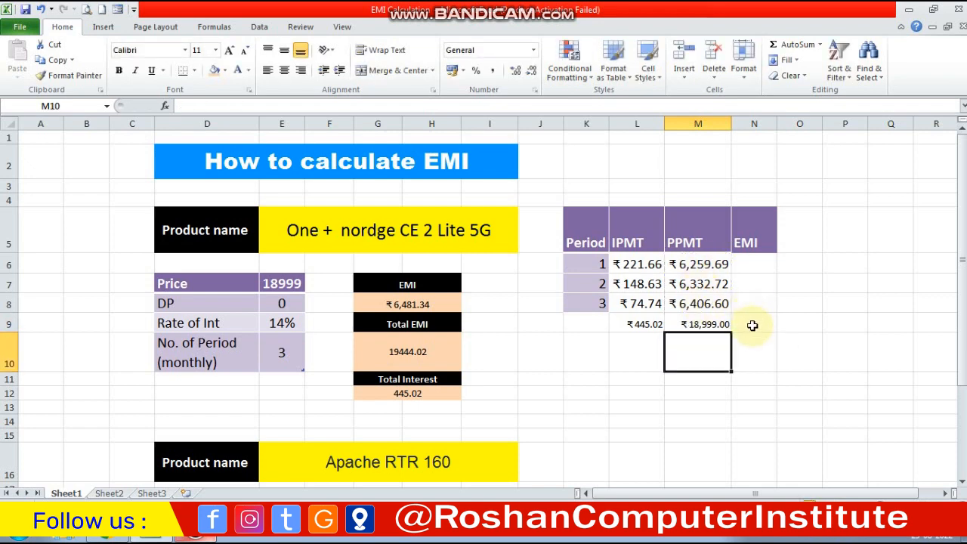
left_click(752, 326)
Calculate the period 1 EMI in N6 with an automatic SUM of K6:M6
left_click(746, 267)
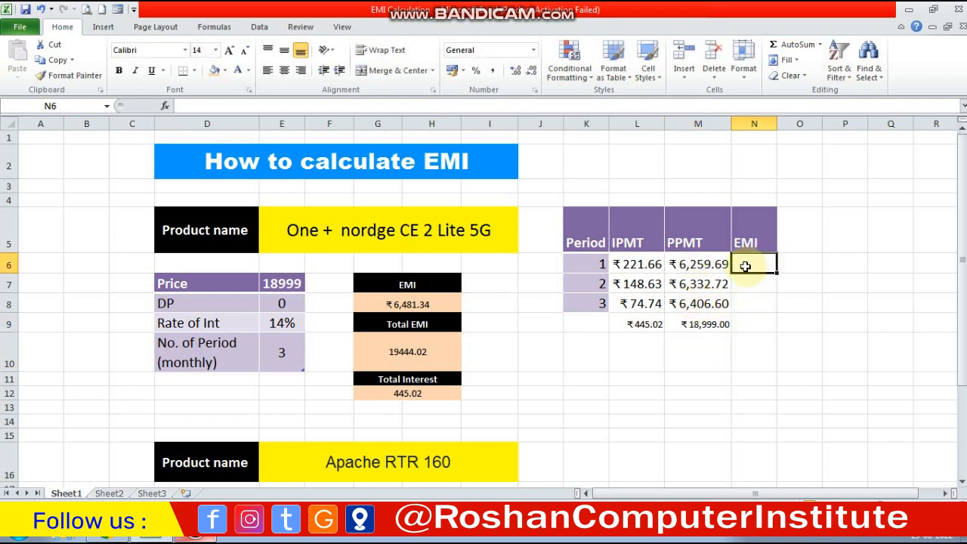
key("alt+equal")
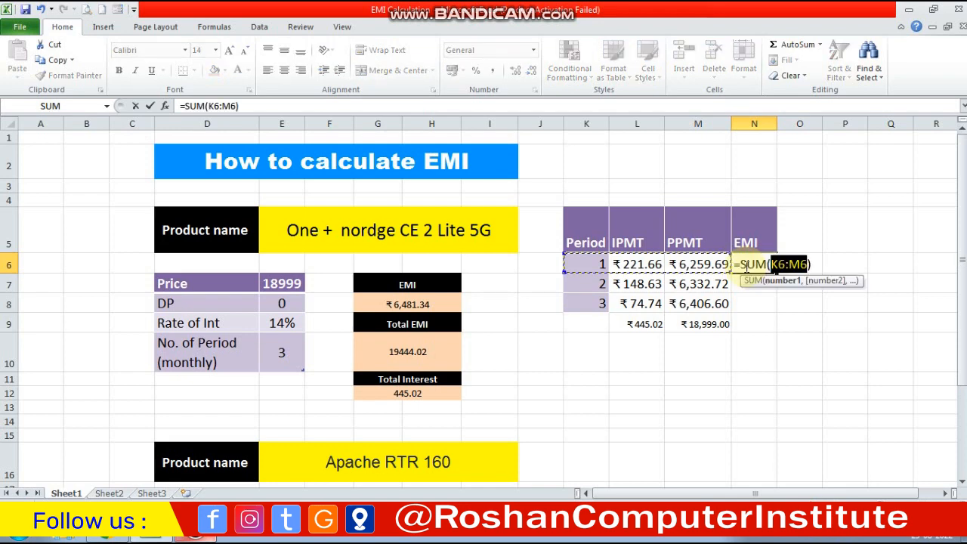
key("Return")
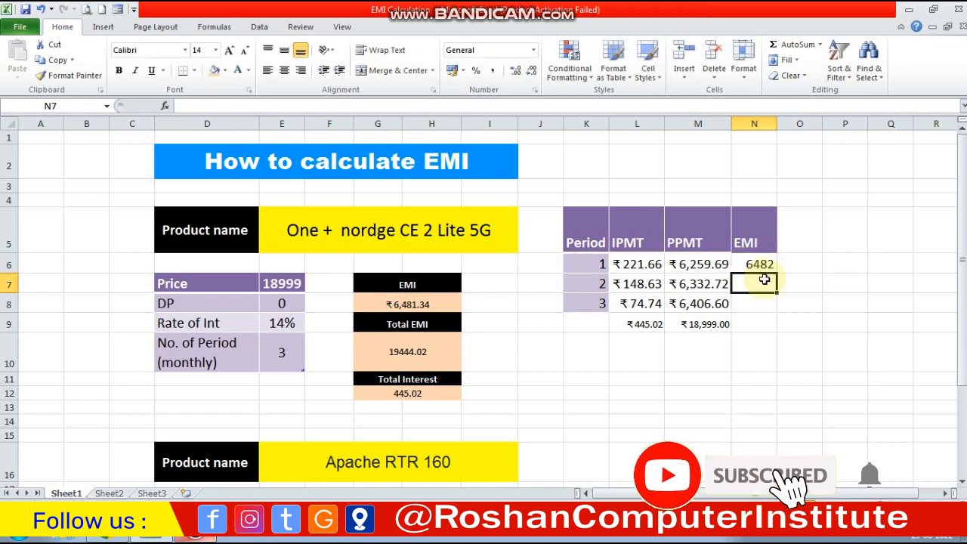
Fill the SUM formula from N6 down through N9 to cover the remaining periods and the total row
left_click(759, 262)
left_click_drag(775, 273, 768, 322)
left_click(802, 337)
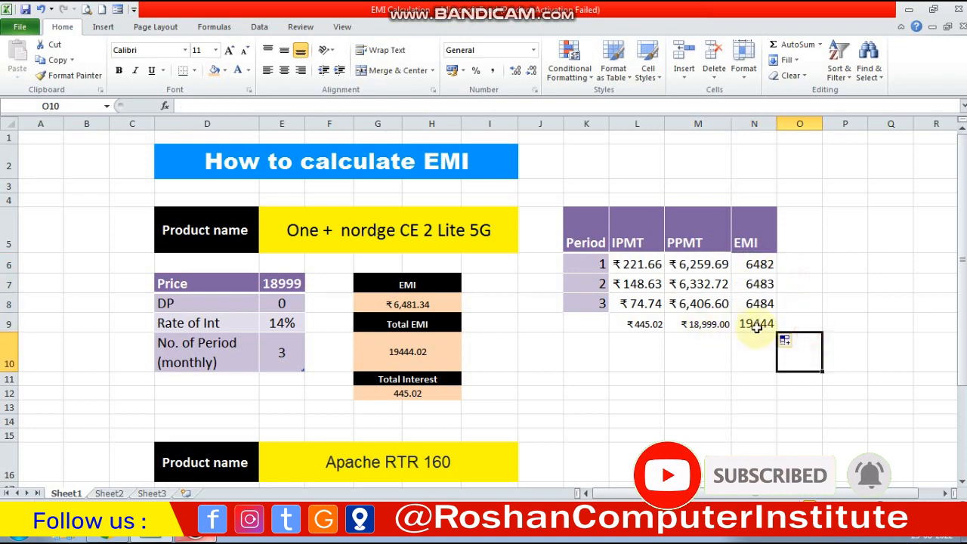
left_click(758, 325)
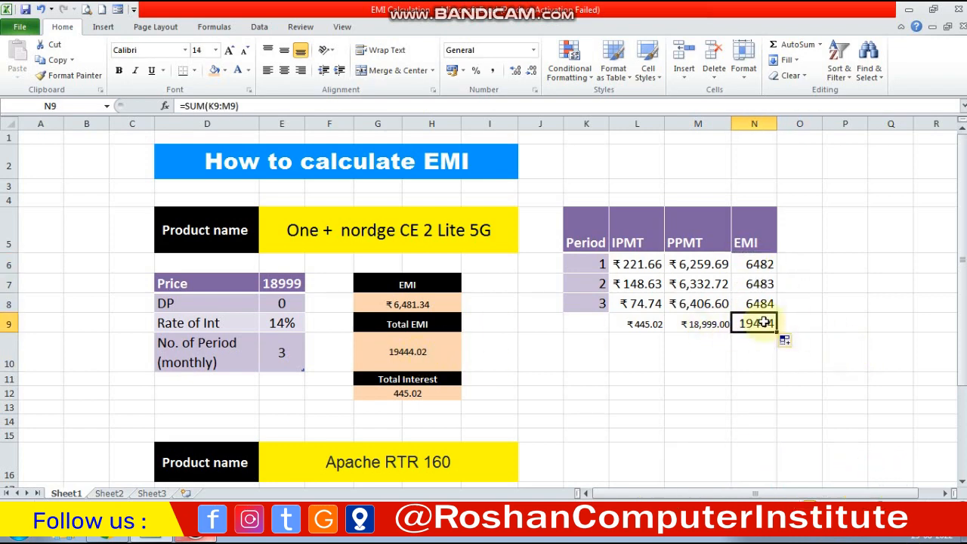
left_click(827, 274)
left_click_drag(642, 266, 759, 323)
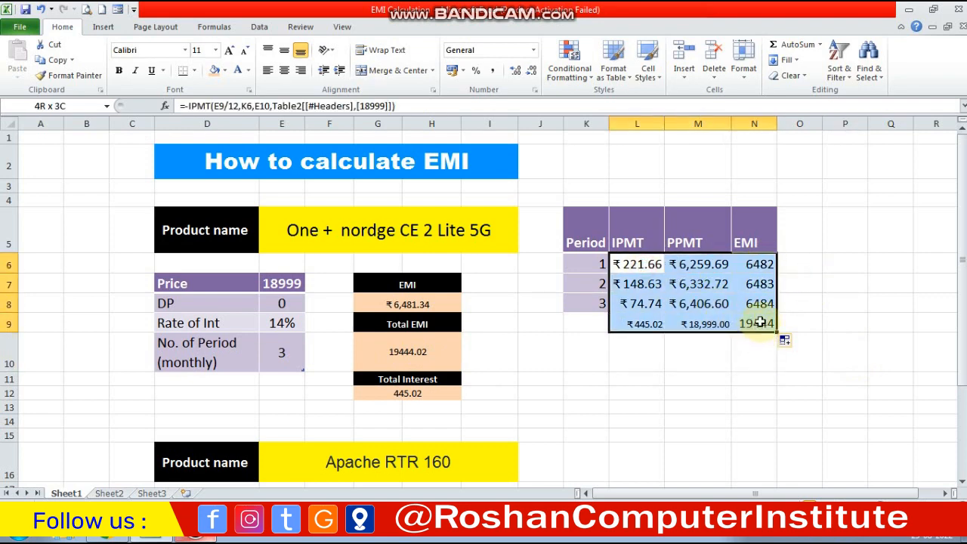
left_click(637, 323)
left_click_drag(586, 269, 748, 327)
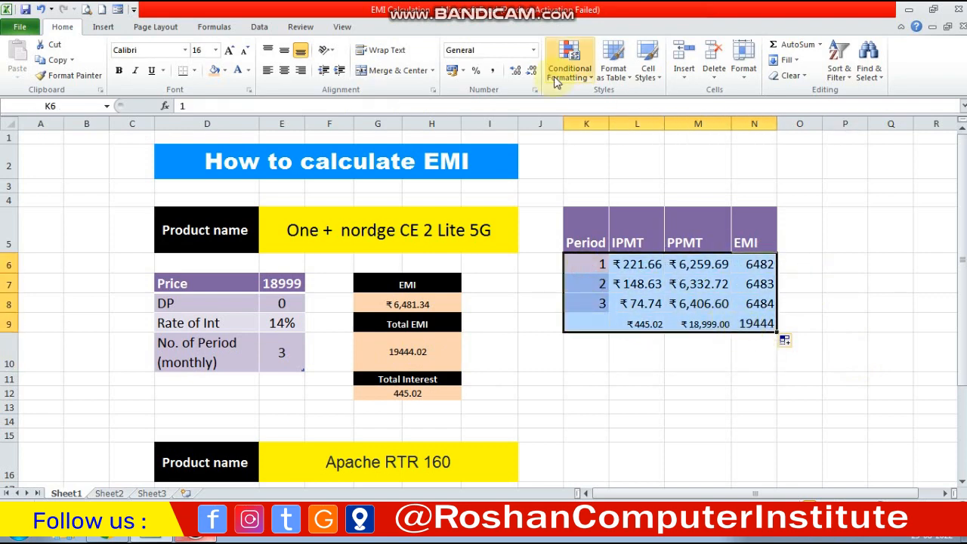
left_click(613, 69)
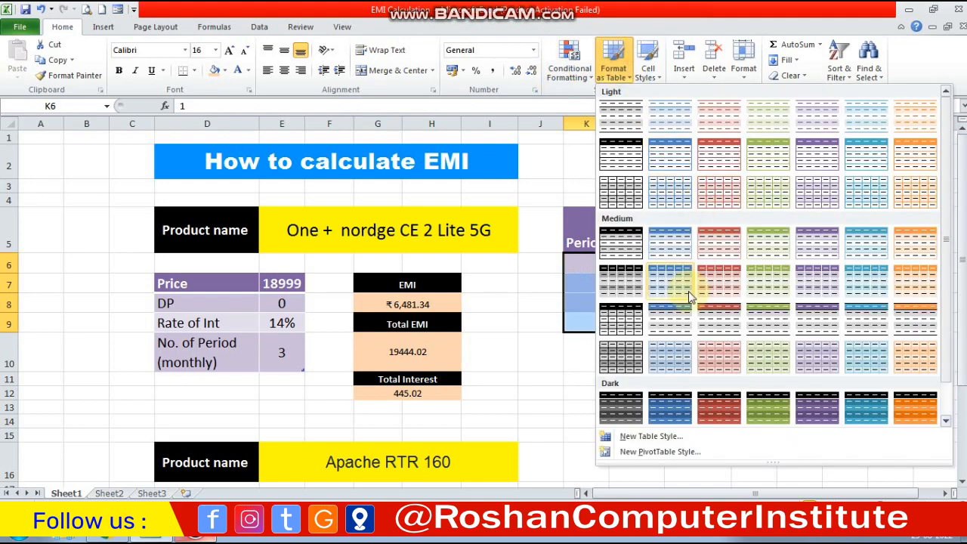
left_click(586, 240)
Format the range K5:N9, including its header row, as a table with the purple banded Medium style
left_click_drag(586, 240, 759, 324)
left_click(614, 61)
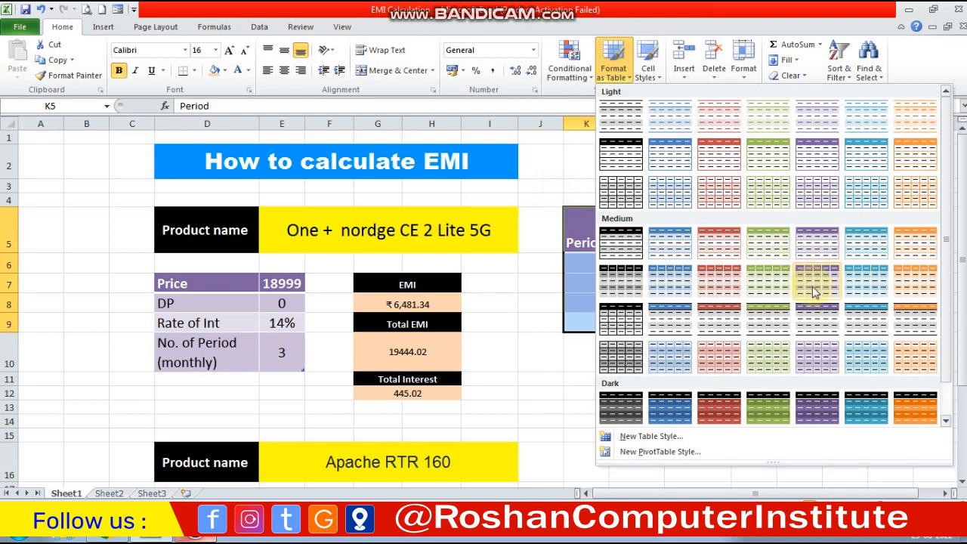
left_click(813, 289)
left_click(733, 318)
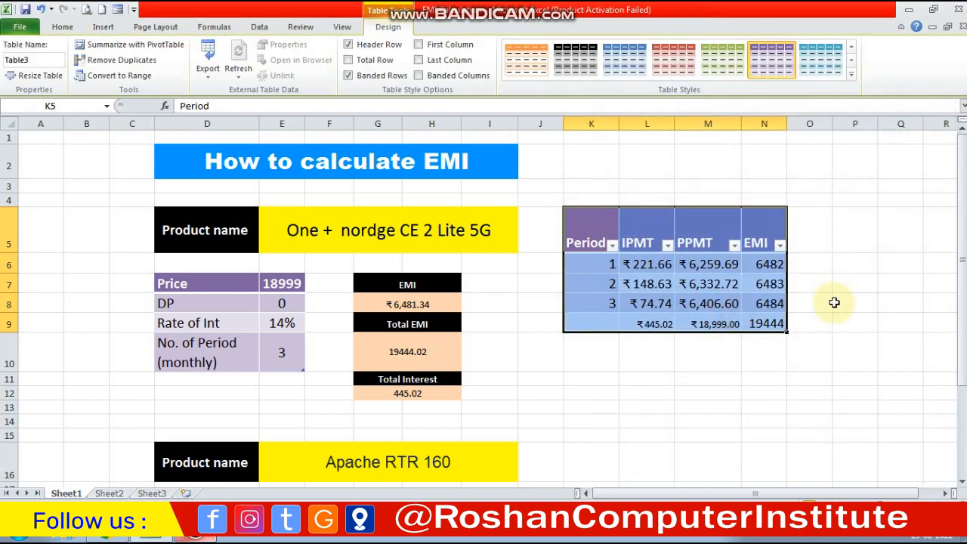
left_click(834, 302)
Remove the filter arrows from the Period, IPMT, PPMT and EMI headers in K5:N5
left_click(695, 235)
left_click(594, 237)
left_click_drag(594, 237, 809, 240)
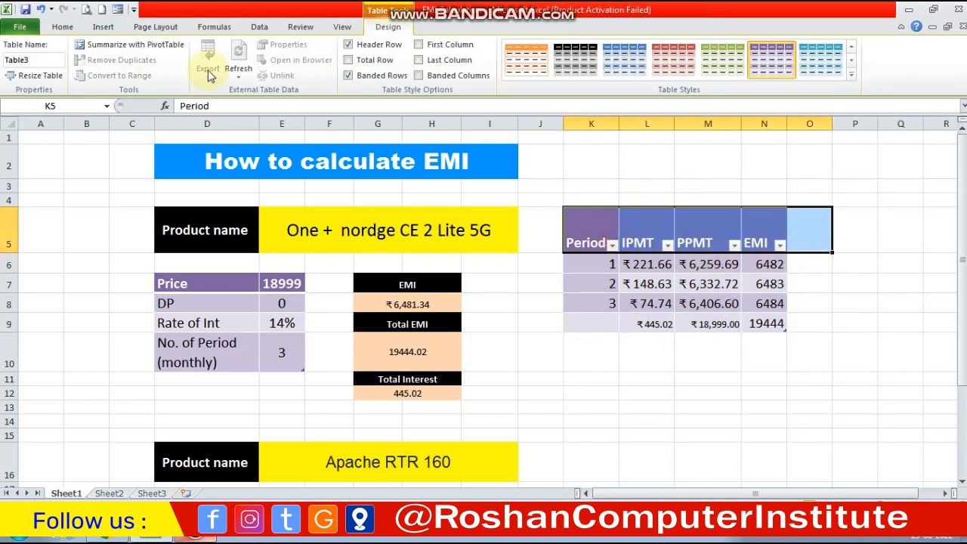
left_click(63, 27)
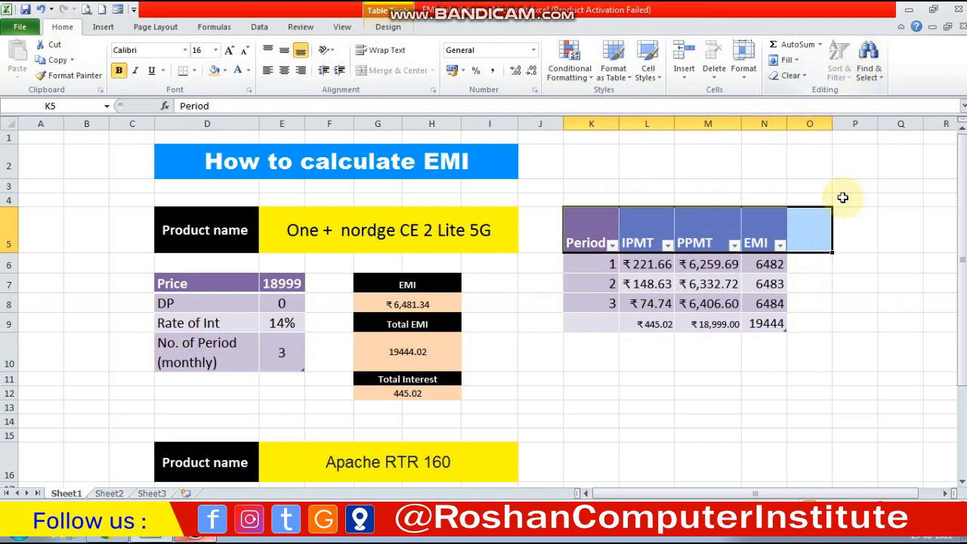
left_click(721, 229)
left_click_drag(591, 234, 762, 231)
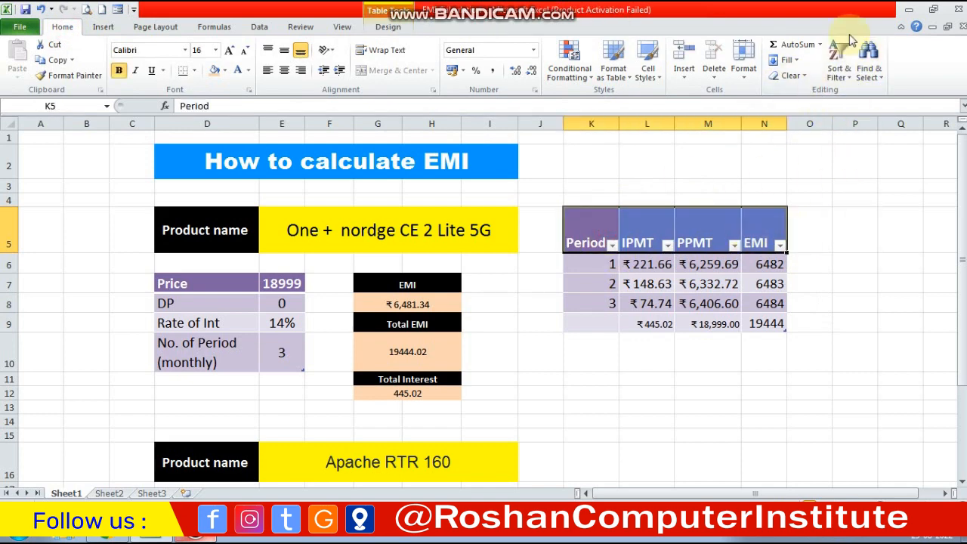
left_click(833, 76)
left_click(845, 139)
left_click(836, 259)
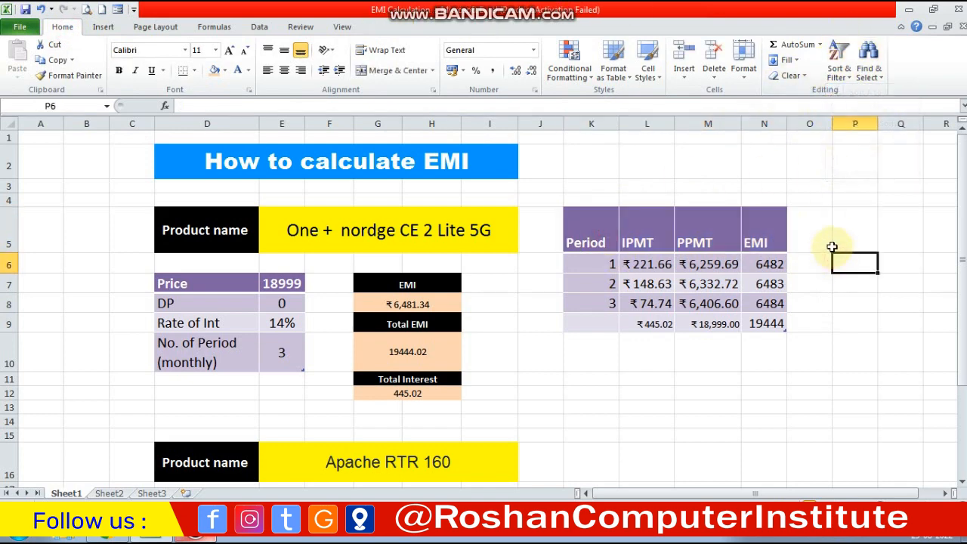
Centre the header labels in K5:N5 both vertically and horizontally
left_click_drag(599, 237, 759, 242)
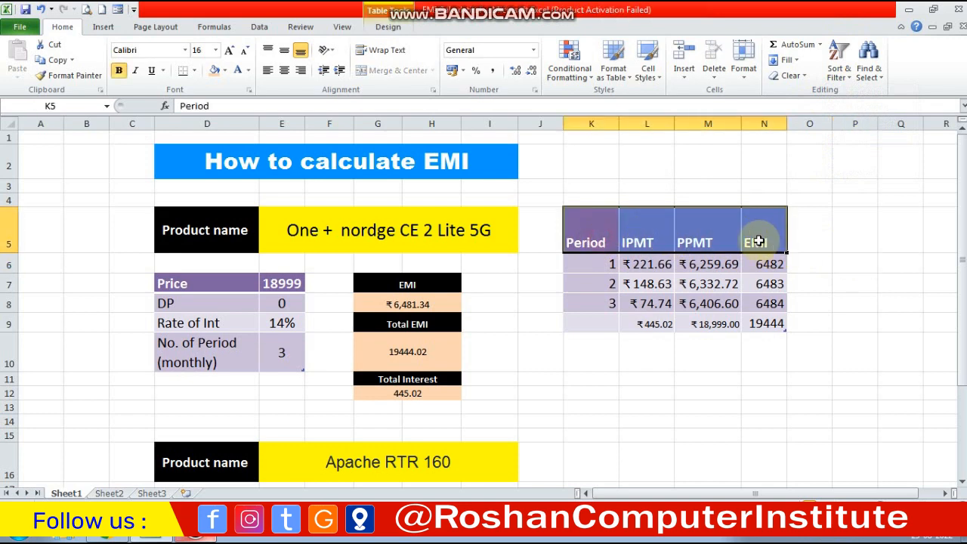
left_click(284, 50)
left_click(284, 70)
left_click(803, 262)
left_click(752, 382)
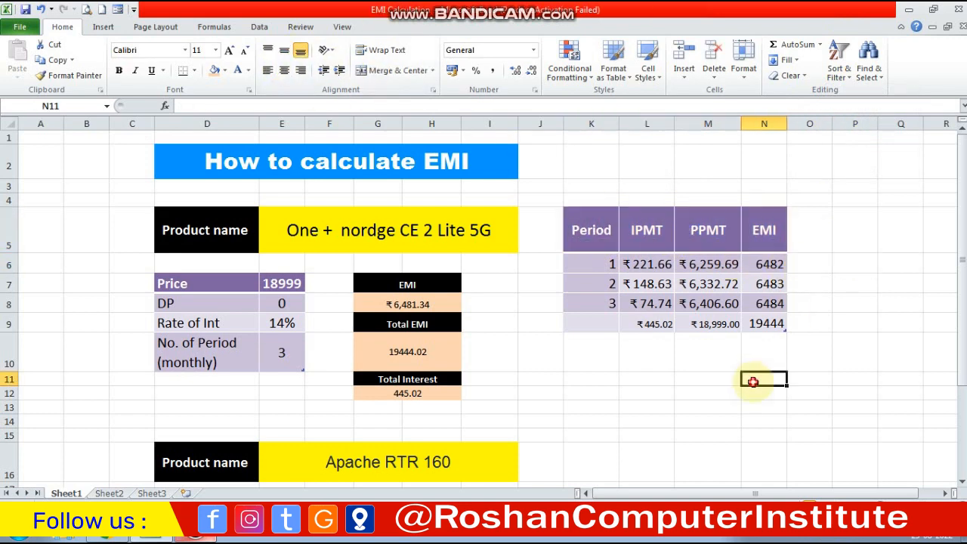
Enlarge the font of the IPMT and PPMT totals in L9:M9 to match the other figures in the table
left_click_drag(642, 323, 713, 323)
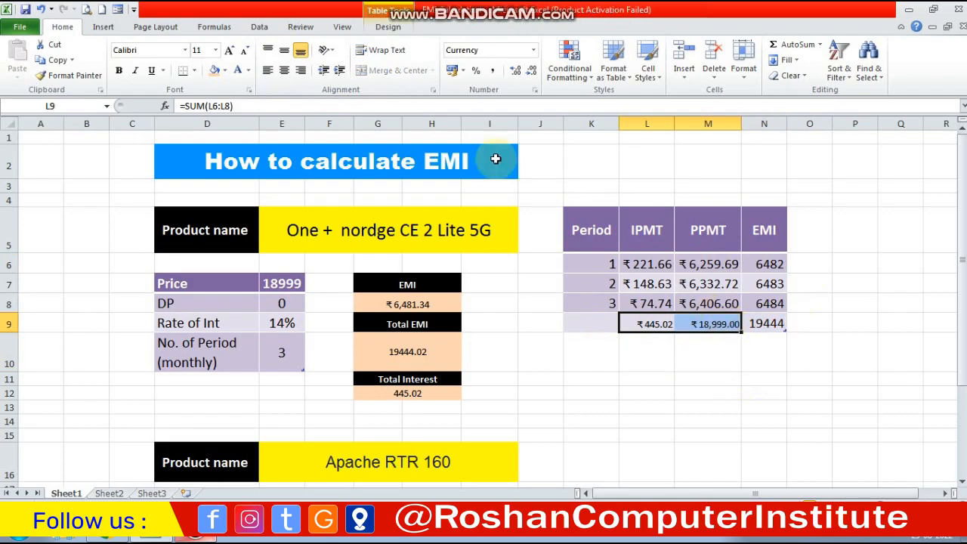
left_click(230, 53)
left_click(723, 367)
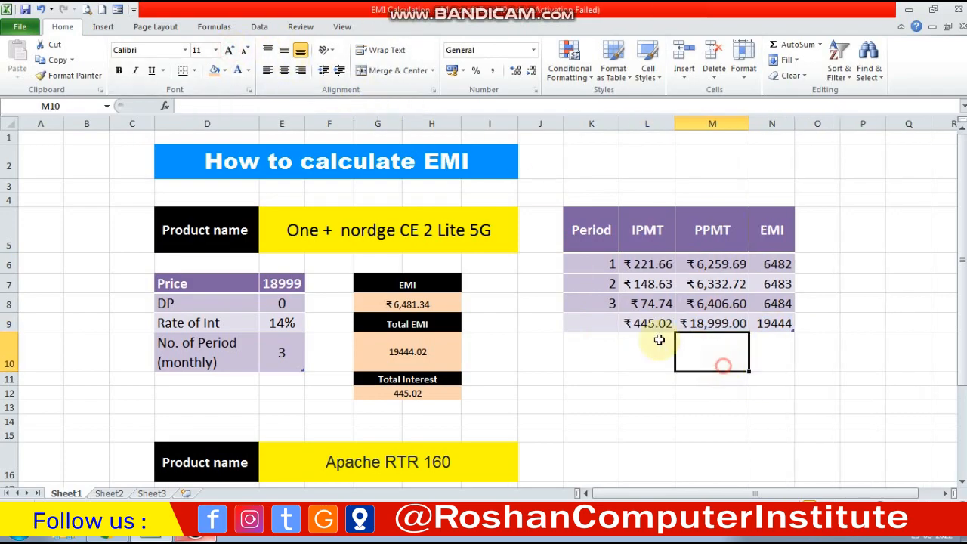
left_click_drag(652, 323, 779, 323)
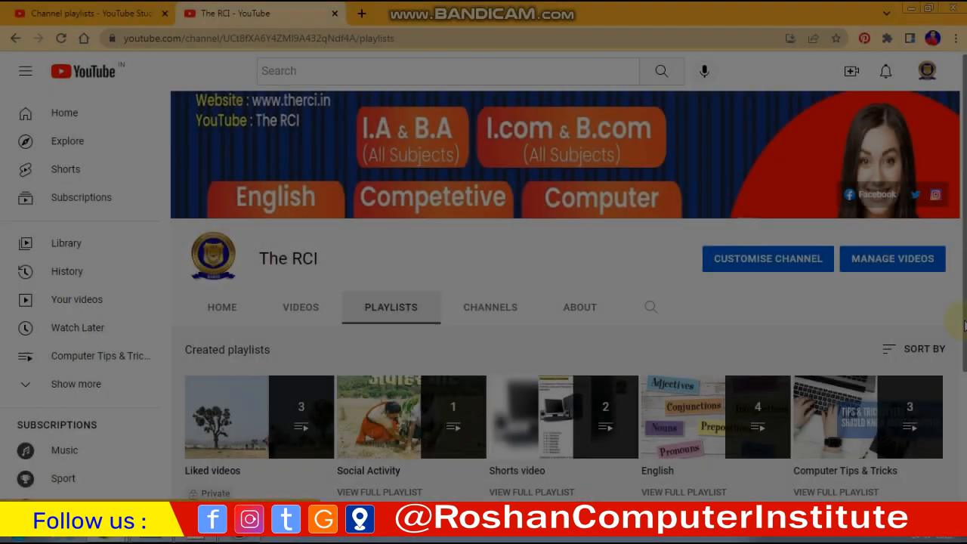